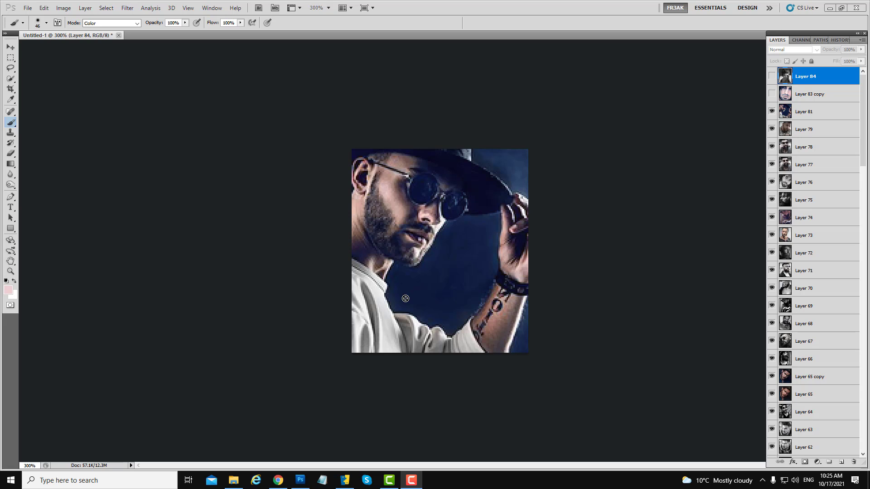
- Hide the visible layers one after another from Layer 81 down to Layer 64 to reveal each portrait beneath
click(771, 111)
click(772, 130)
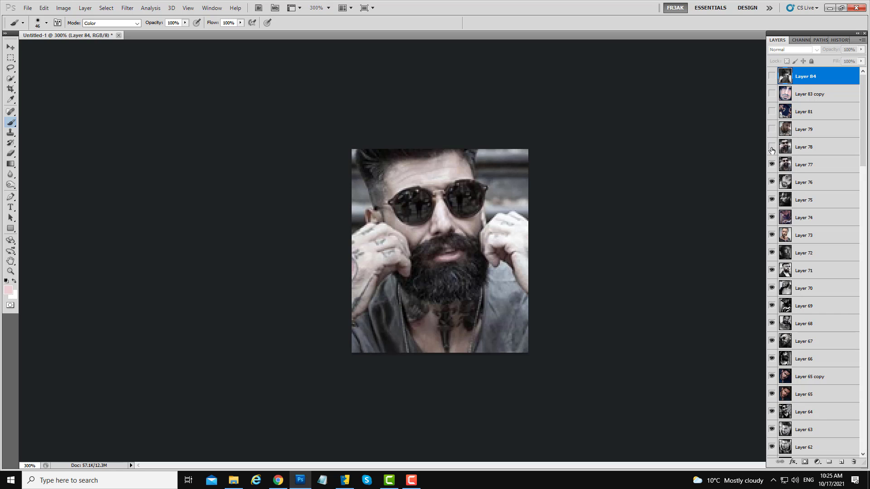
click(772, 148)
click(772, 166)
click(772, 200)
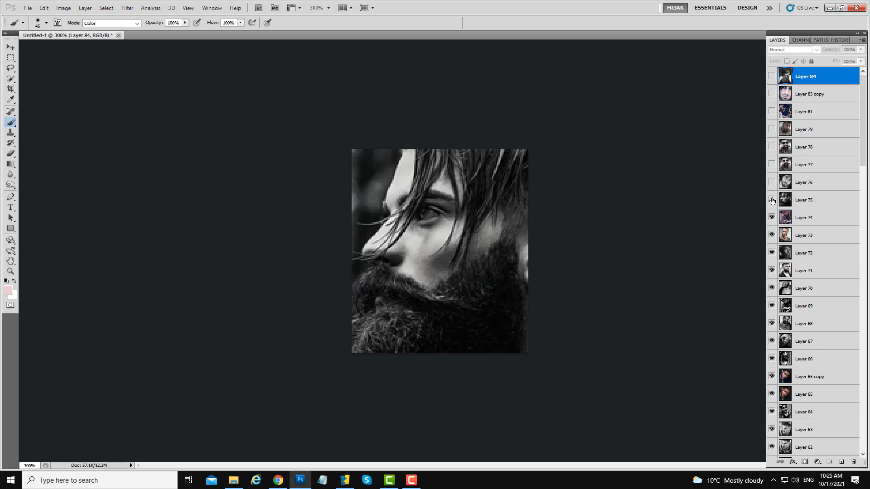
click(772, 217)
click(771, 235)
click(772, 253)
click(771, 271)
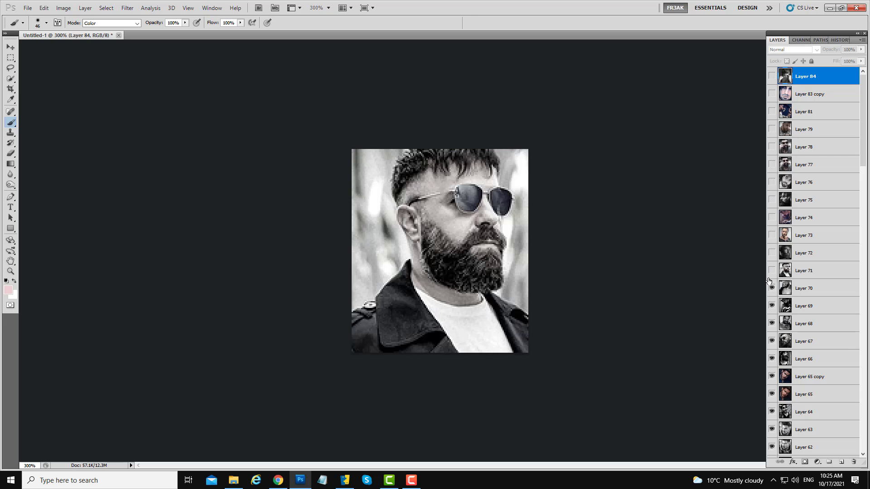
click(772, 289)
click(772, 306)
click(772, 323)
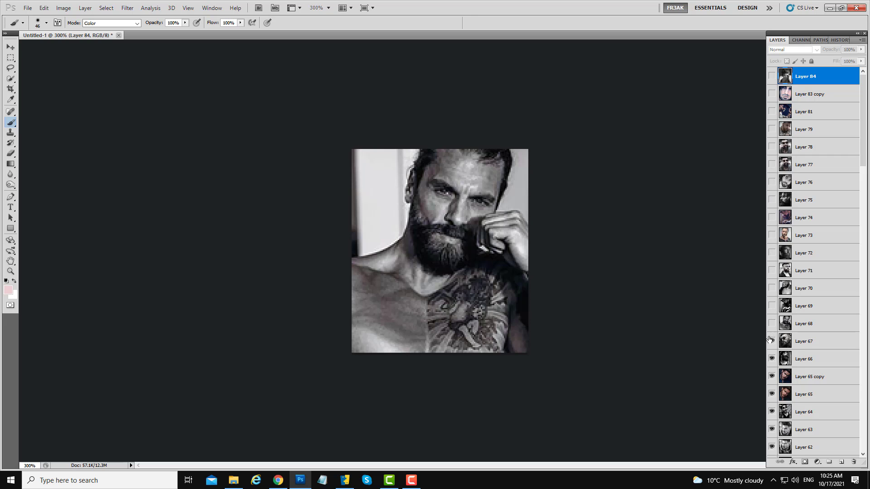
click(772, 341)
click(771, 359)
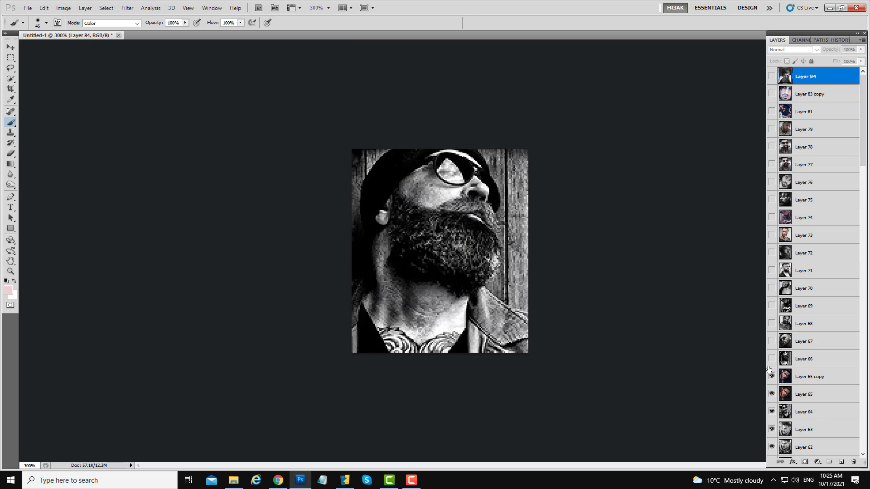
click(771, 376)
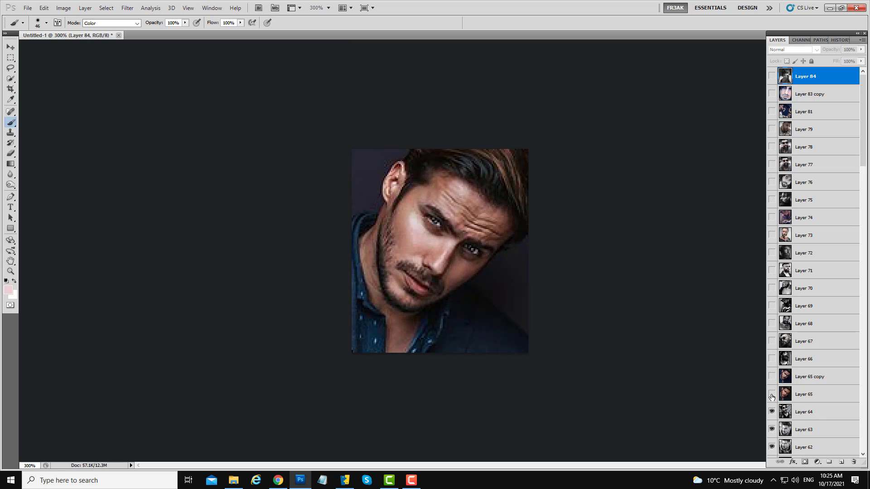
click(772, 395)
click(772, 412)
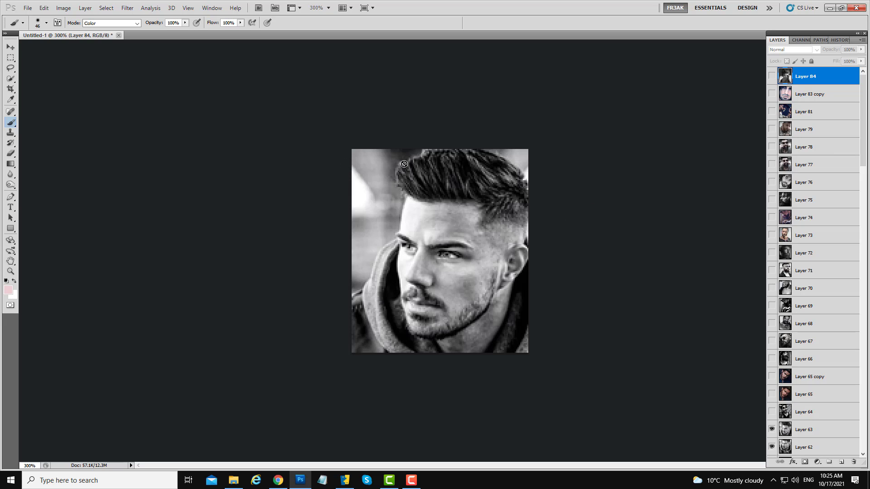
- Create a new document 130 pixels wide and 150 pixels high
click(28, 8)
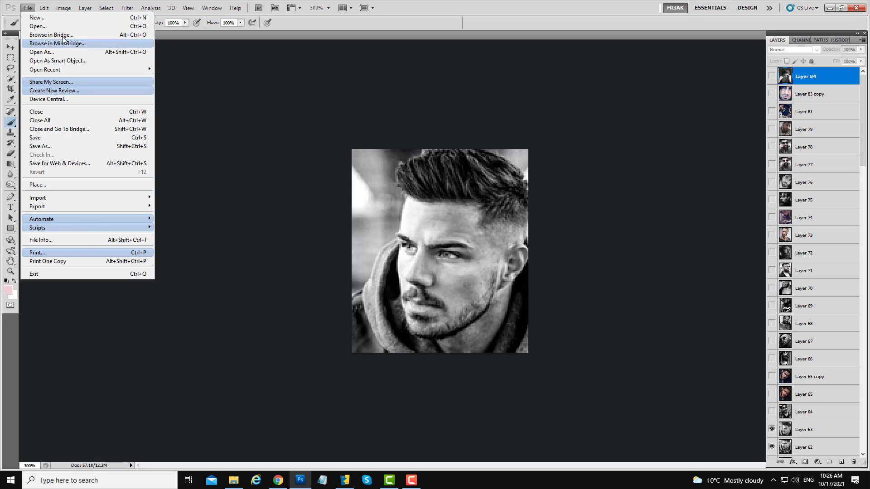
click(41, 20)
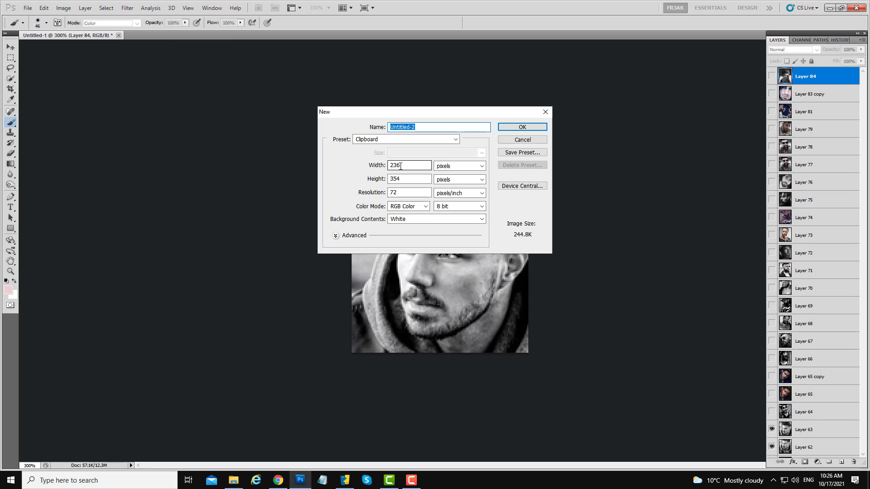
double_click(401, 166)
text(15)
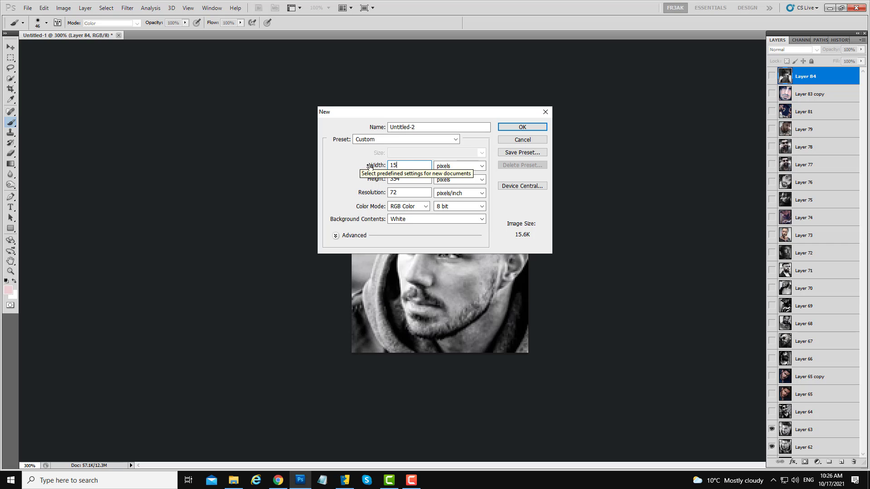
click(375, 165)
text(130)
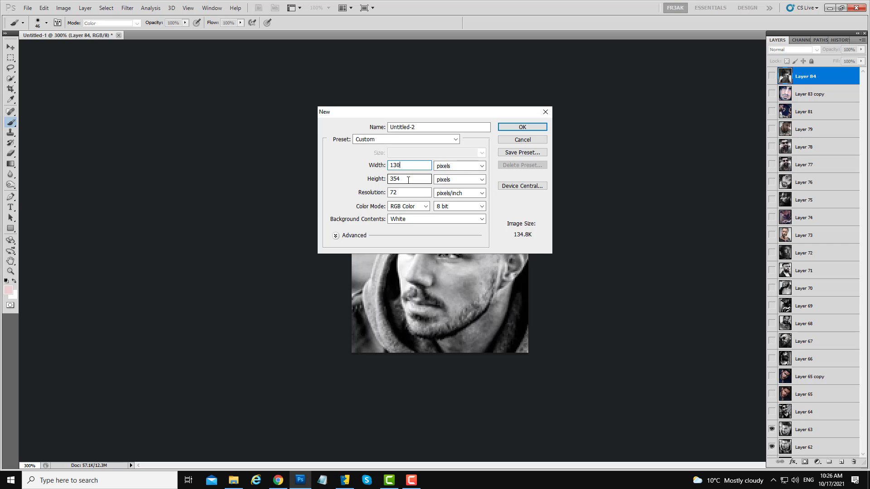
key(Tab)
text(150)
click(517, 129)
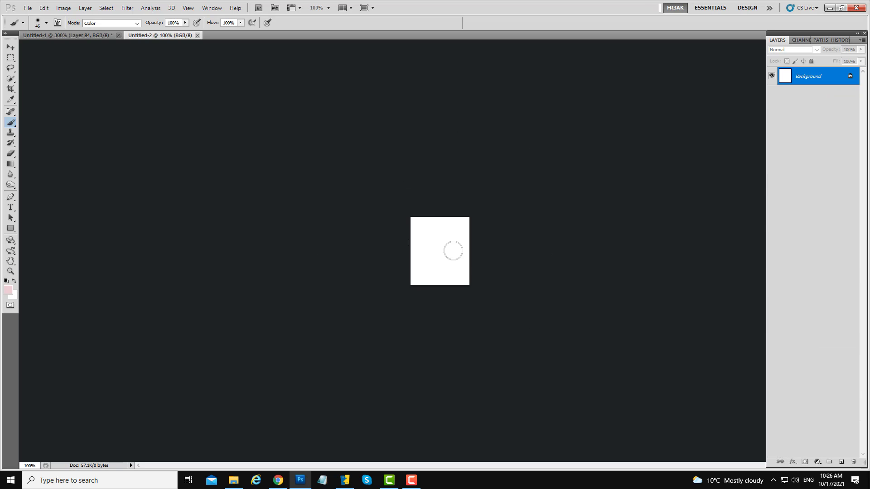
- Create another new document of 150 × 150 pixels, and return to the 130 × 150 pixel document
click(28, 7)
click(39, 18)
double_click(403, 166)
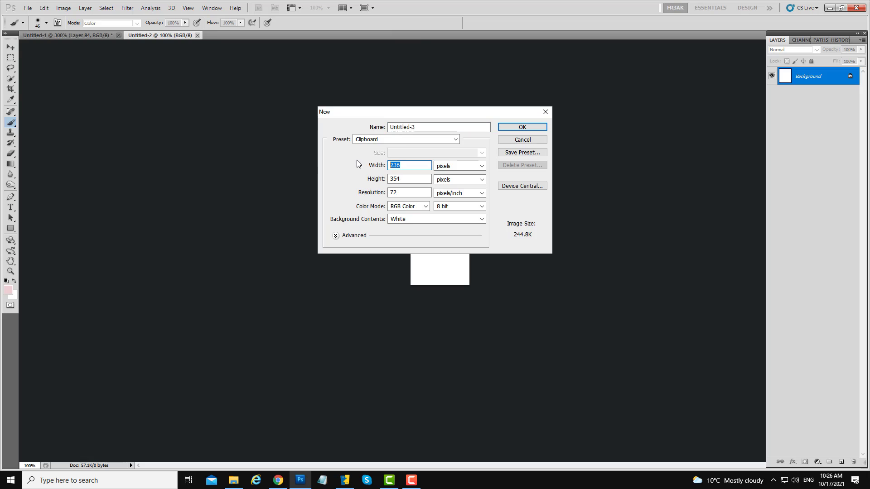
text(150)
double_click(416, 181)
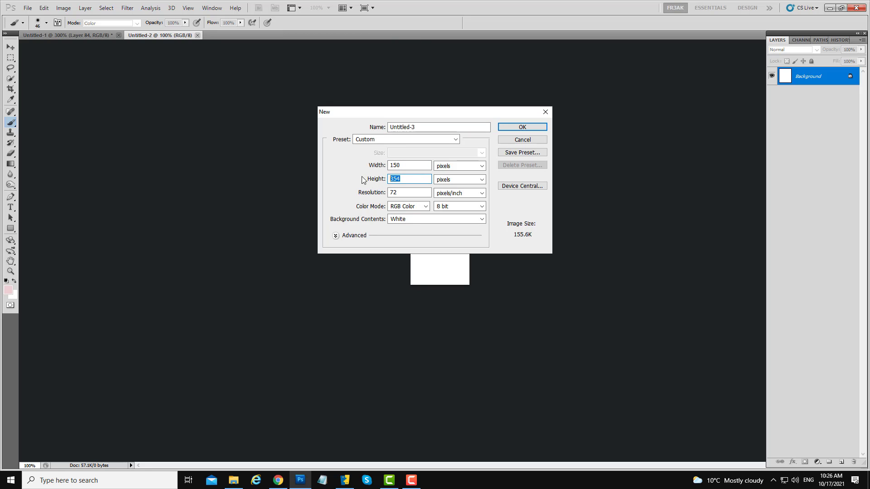
text(150)
click(524, 128)
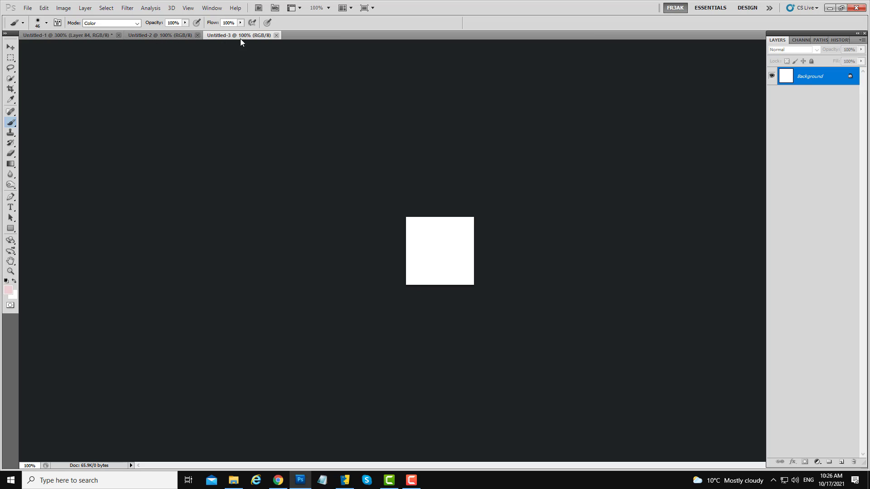
click(183, 34)
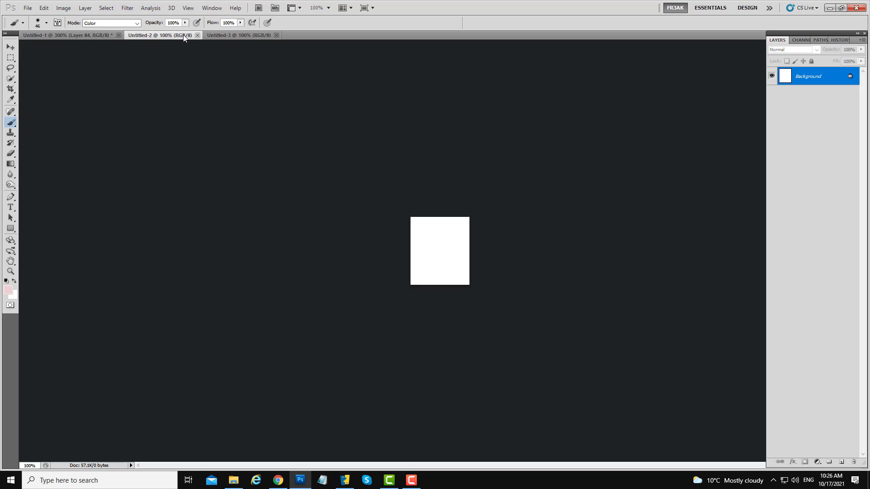
- Switch to Chrome and look through the Pinterest suggestions and the "biker man" image results for a portrait
click(278, 480)
scroll(539, 247, down, 3)
scroll(544, 252, down, 7)
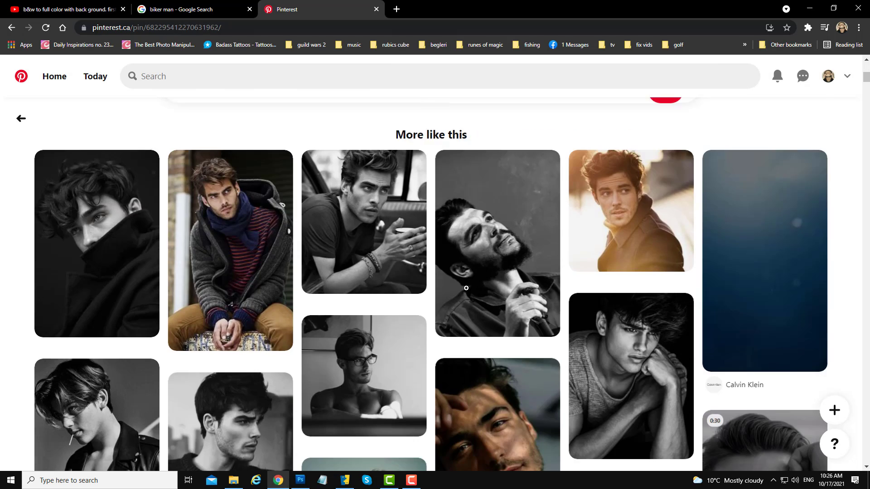
scroll(489, 320, up, 3)
scroll(490, 320, down, 15)
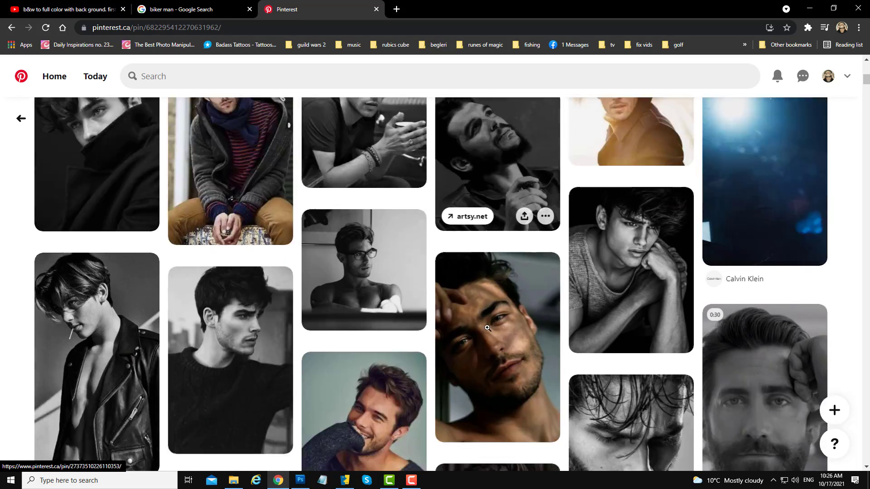
scroll(492, 346, up, 9)
scroll(492, 347, up, 10)
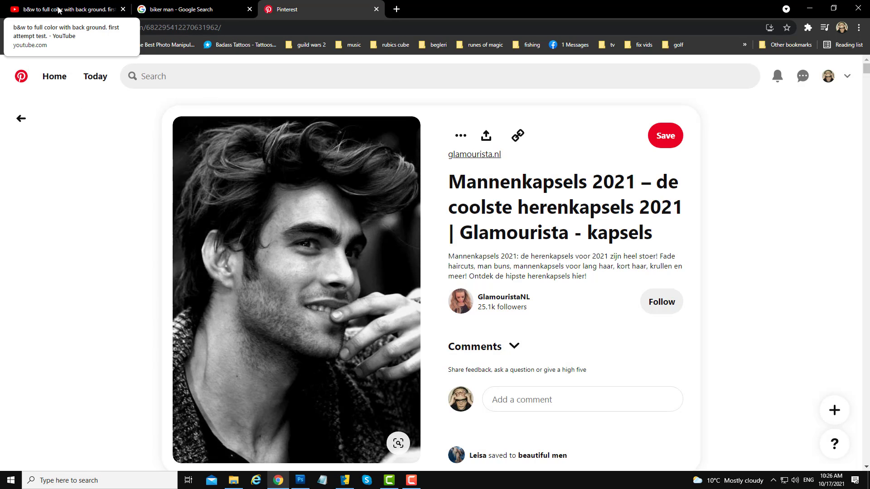
click(184, 13)
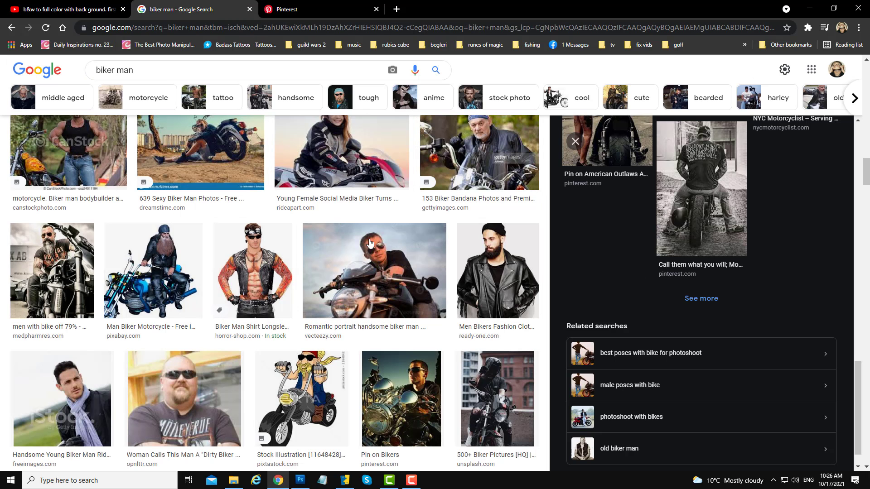
- Copy the black-and-white portrait from the Pinterest pin and paste it into the 130 × 150 pixel document in Photoshop
click(303, 11)
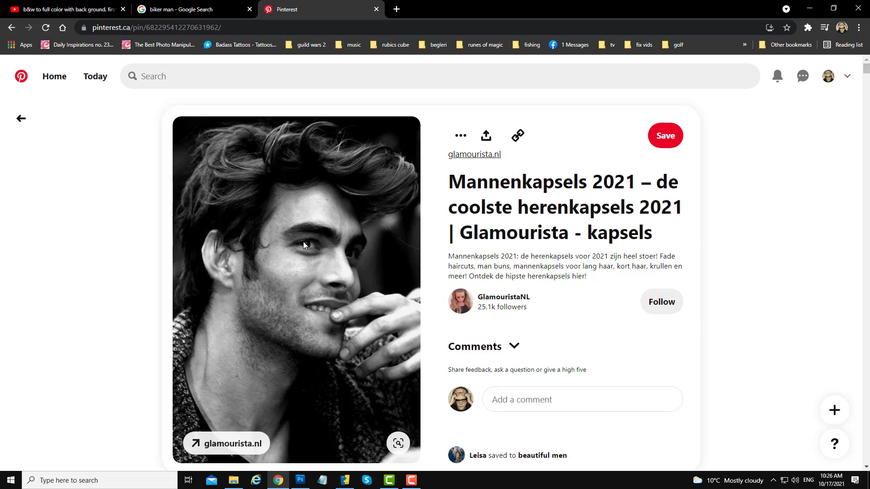
scroll(462, 311, down, 3)
scroll(462, 313, up, 2)
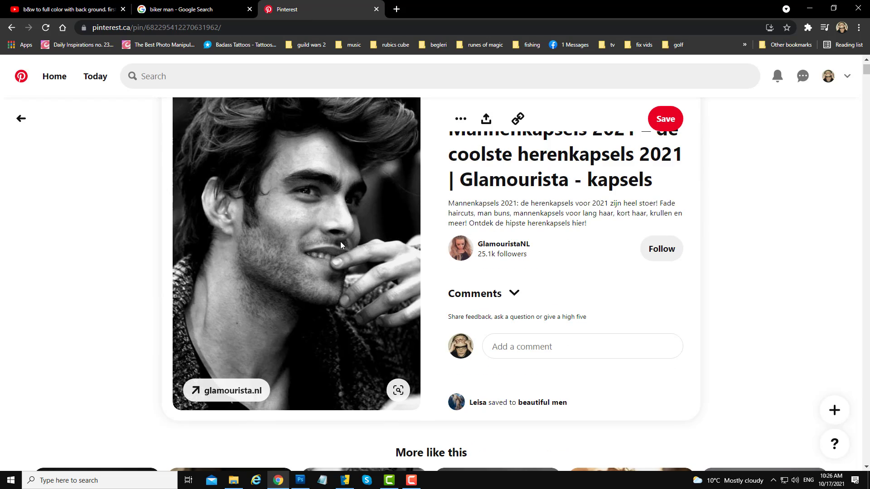
right_click(294, 222)
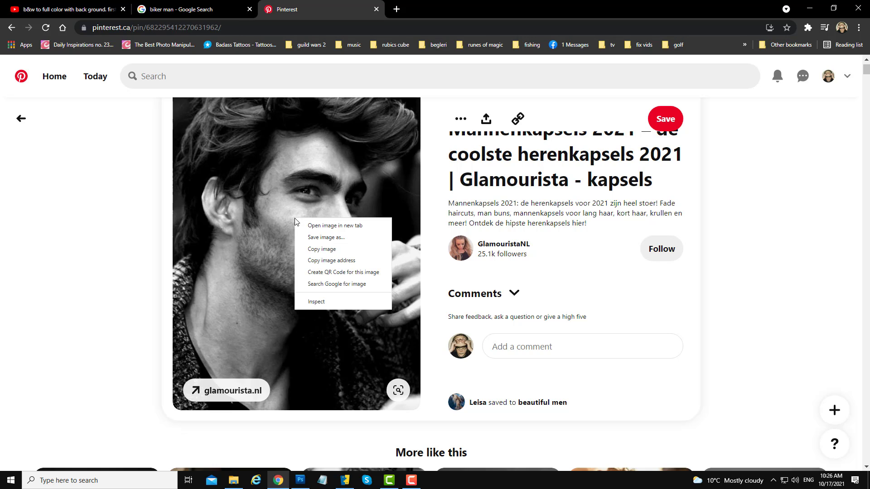
click(325, 250)
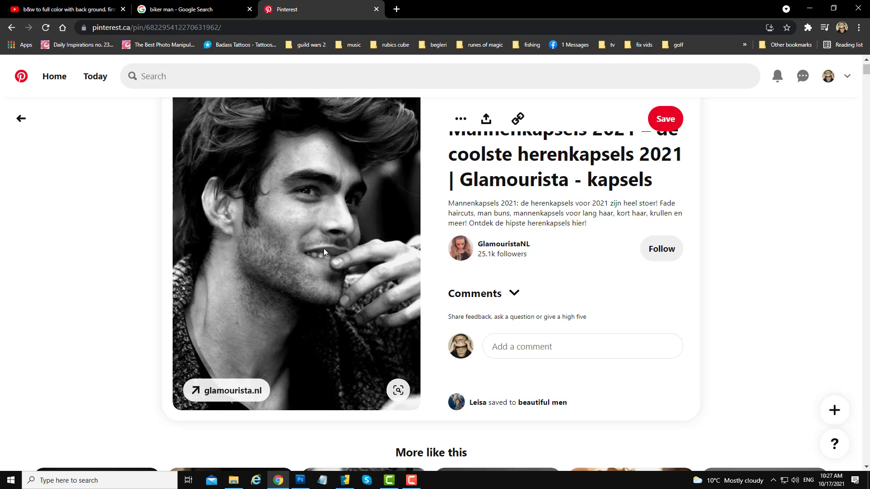
click(302, 485)
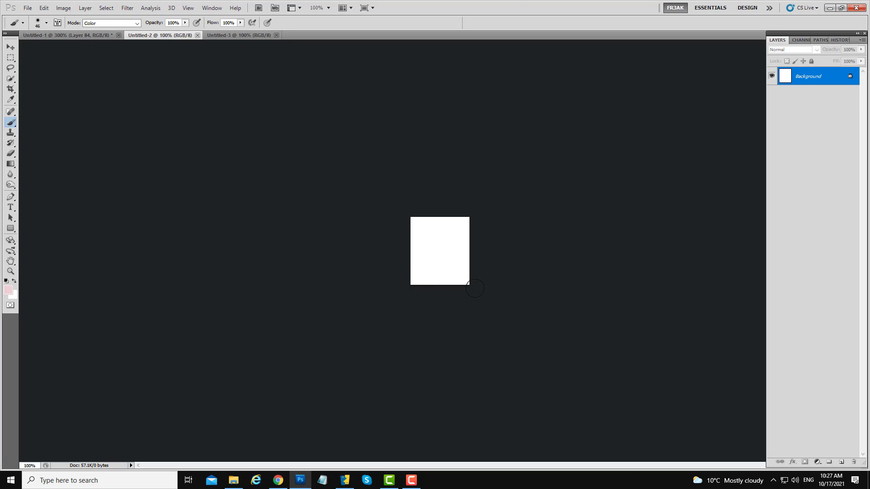
key(ctrl+v)
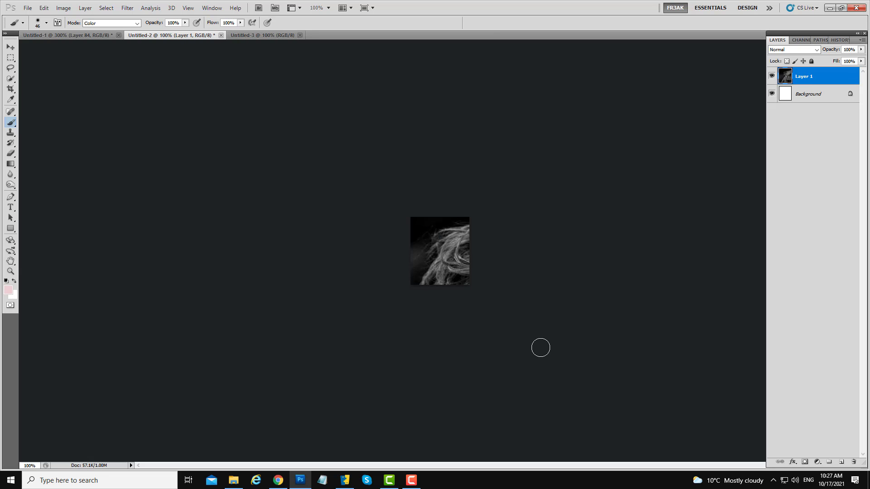
- Scale the pasted portrait down proportionally to about 29% and position it so the face and hand fill the canvas
key(ctrl+t)
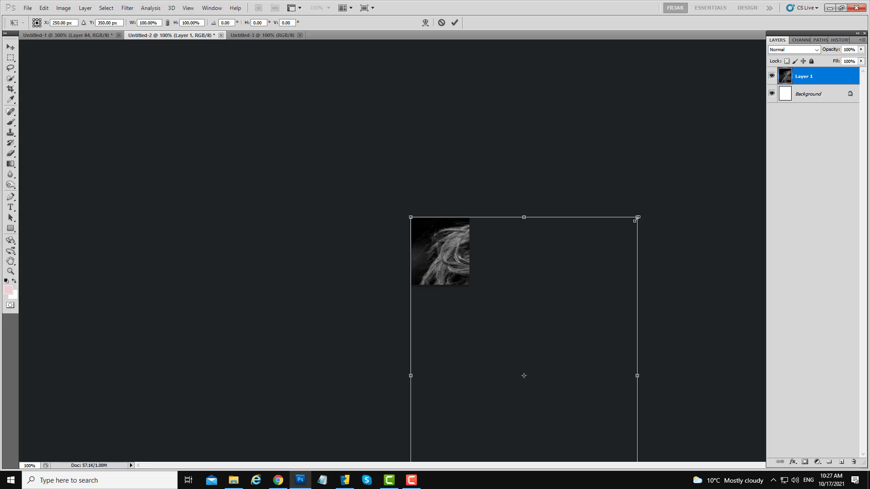
drag(636, 219, 542, 383)
drag(485, 414, 485, 241)
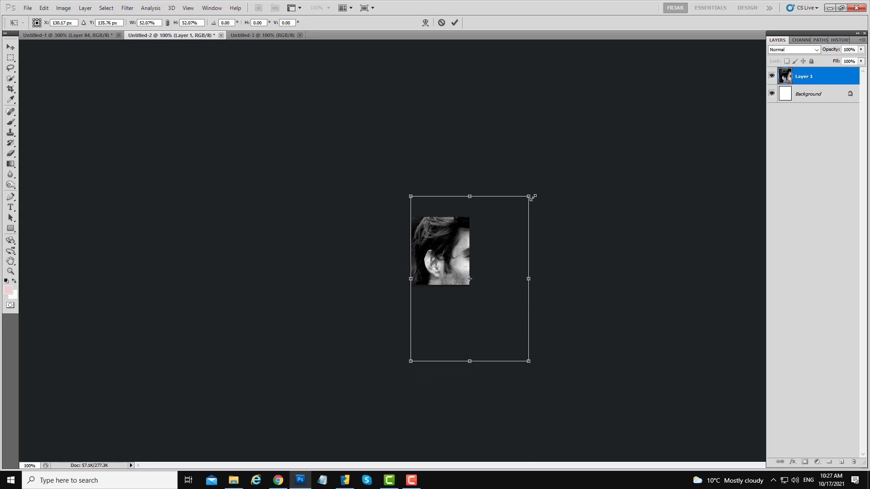
drag(528, 197, 493, 245)
drag(459, 325, 458, 272)
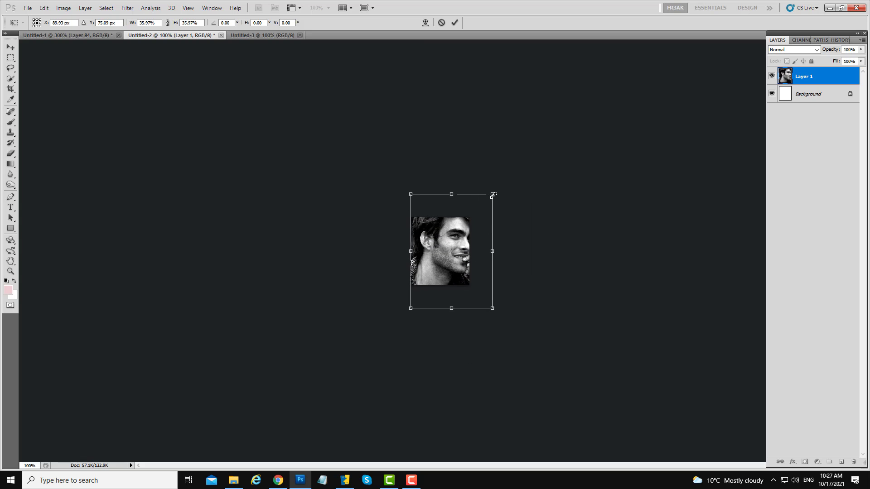
drag(493, 195, 479, 221)
mouse_move(448, 271)
mouse_down()
mouse_move(441, 262)
mouse_move(451, 260)
mouse_up()
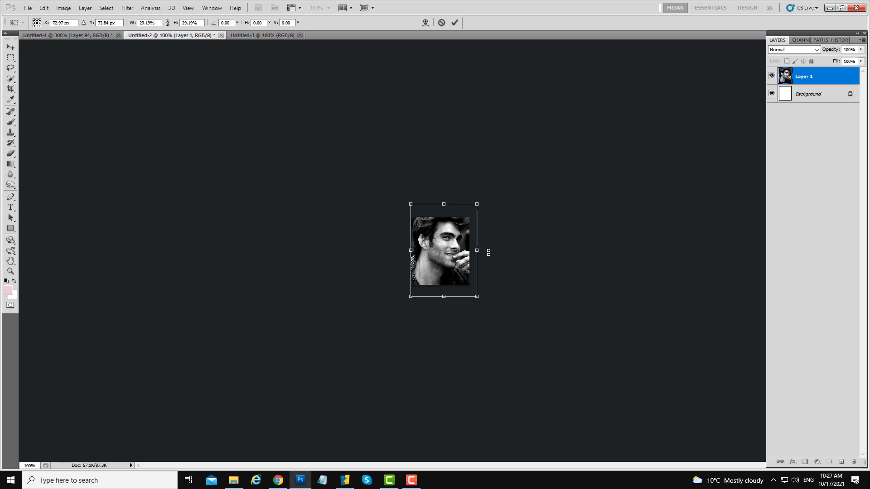
drag(458, 270, 443, 268)
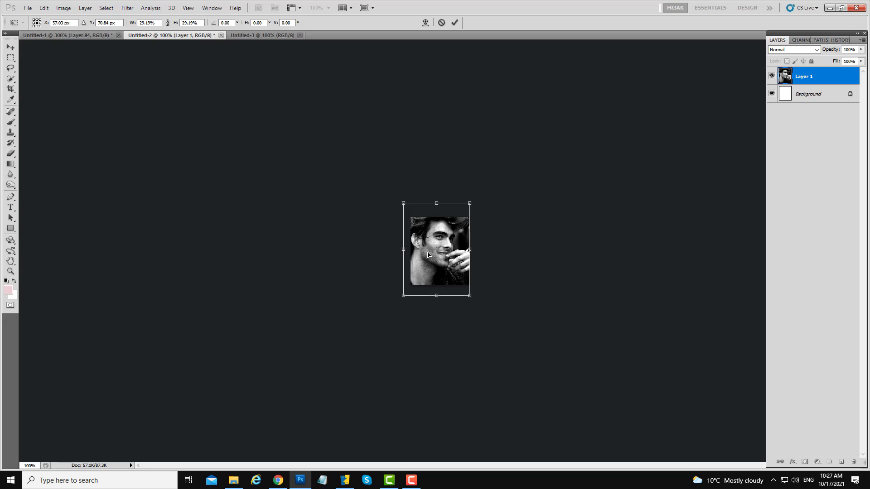
drag(440, 254, 448, 254)
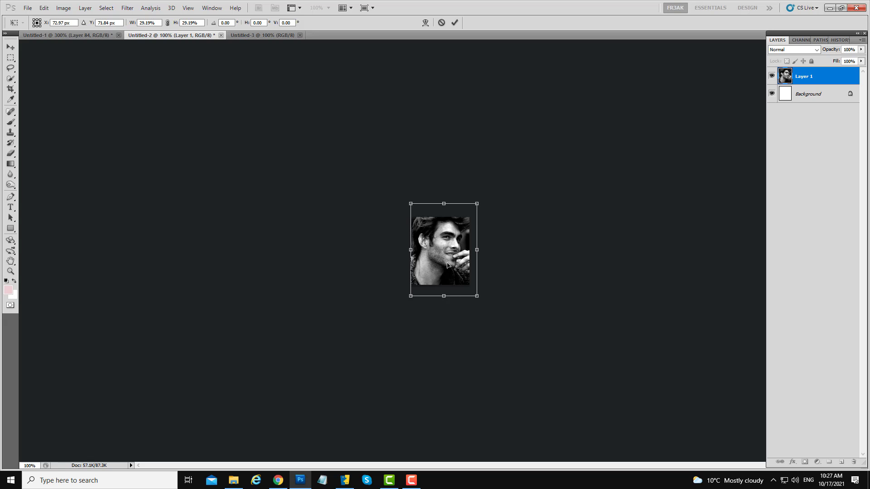
key(Return)
- Sharpen the scaled portrait with the Topaz InFocus preset Pre sharpening _ minor after comparing the presets, and apply Auto Color
key(b)
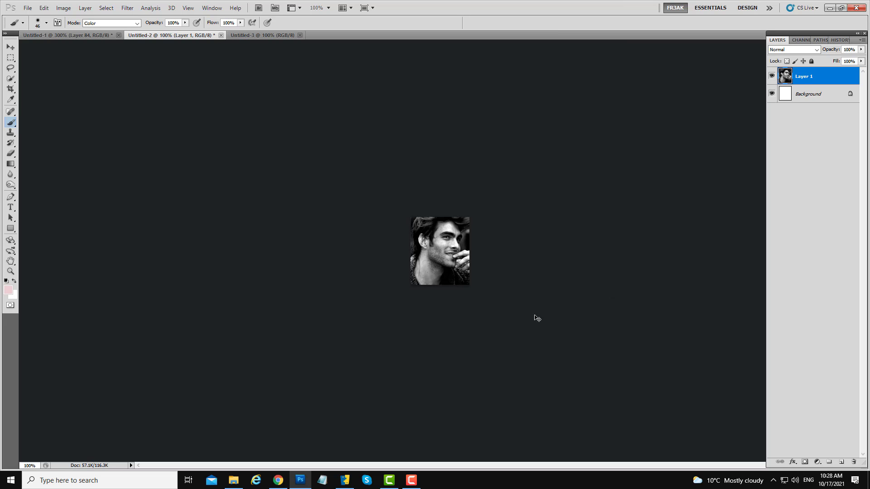
key(ctrl+plus)
key(ctrl+plus)
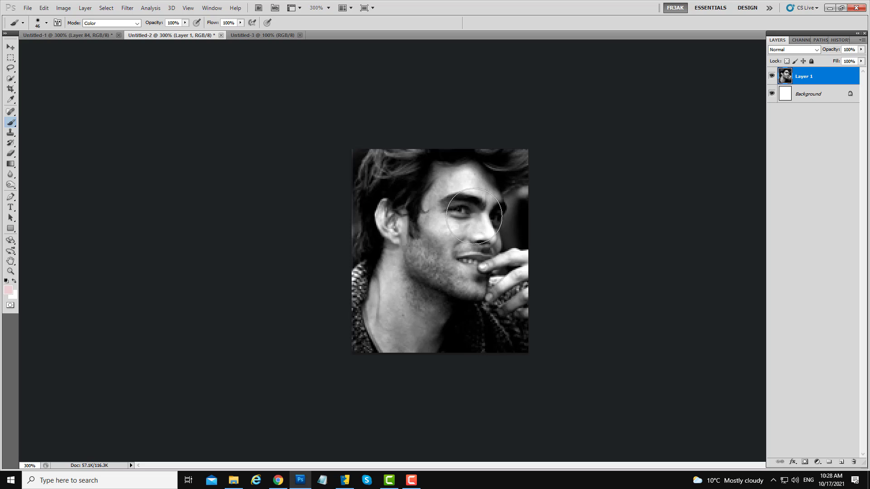
click(128, 8)
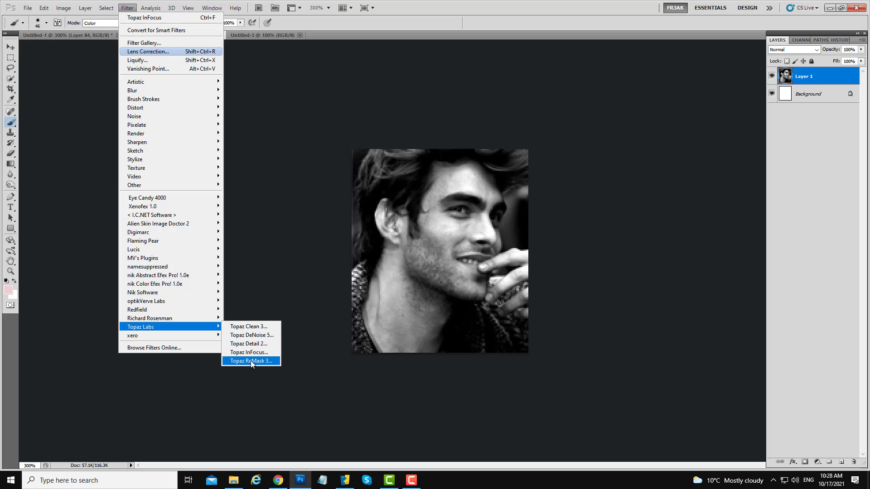
click(262, 354)
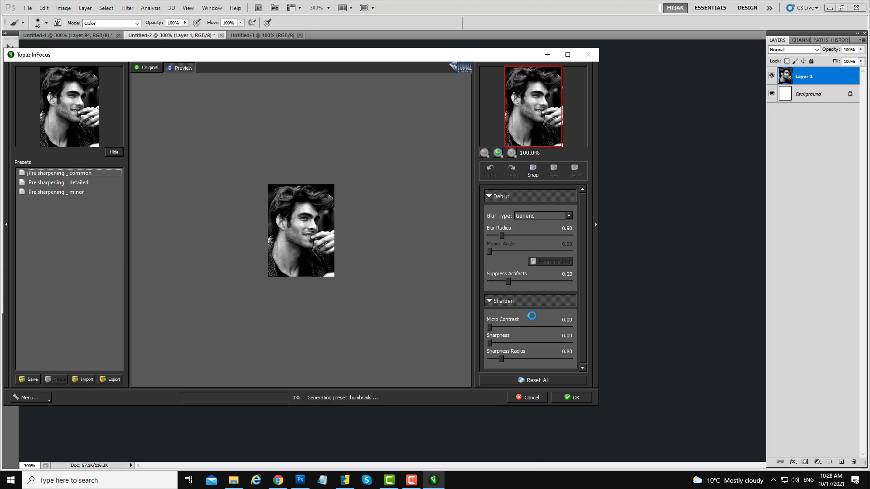
click(75, 193)
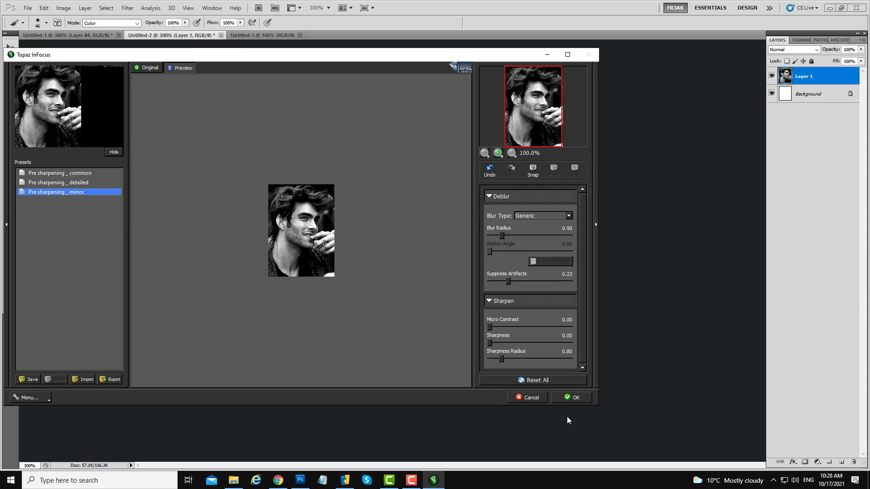
click(77, 184)
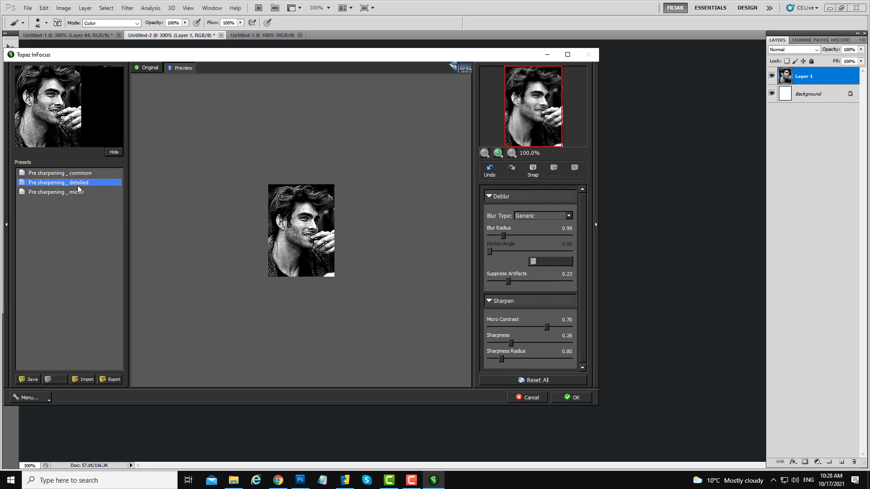
key(Up)
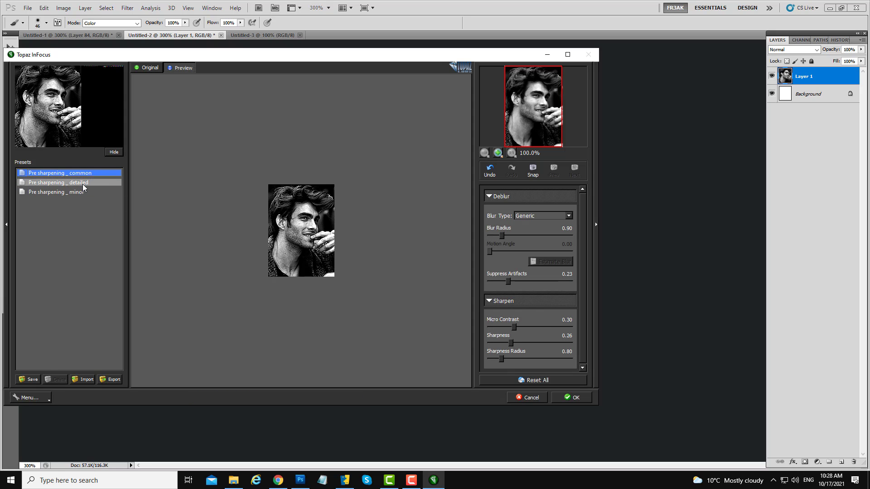
click(78, 193)
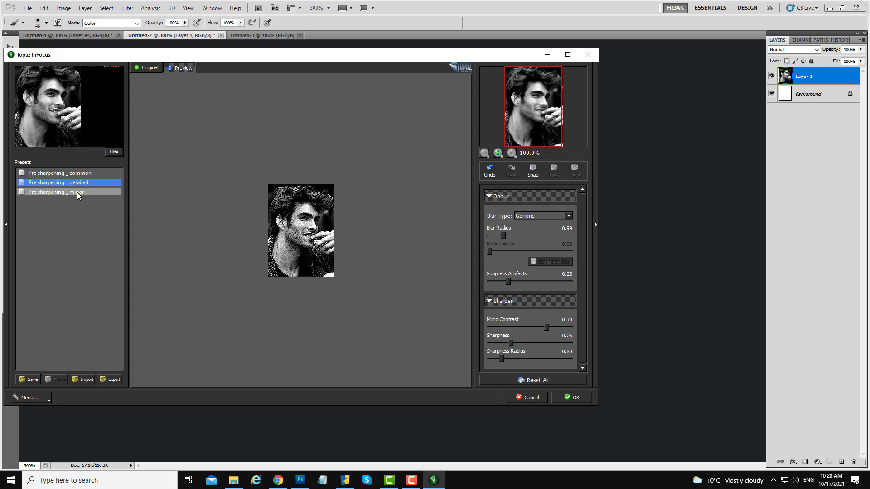
click(576, 398)
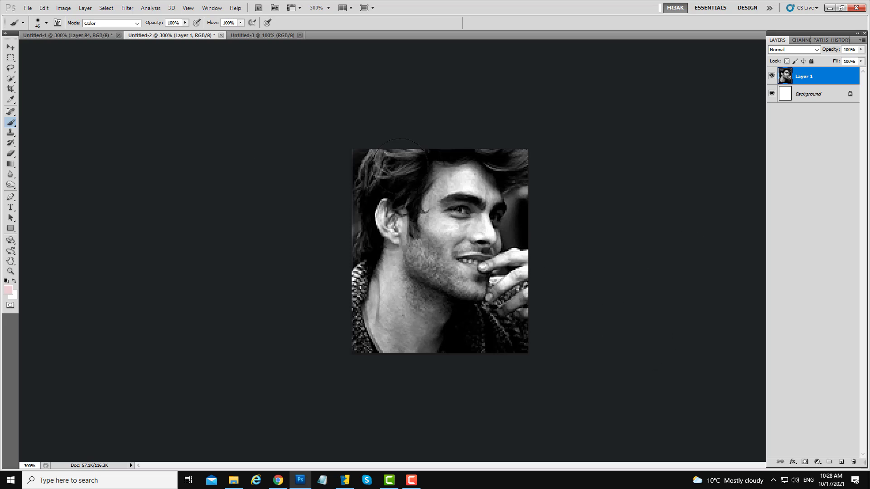
click(63, 10)
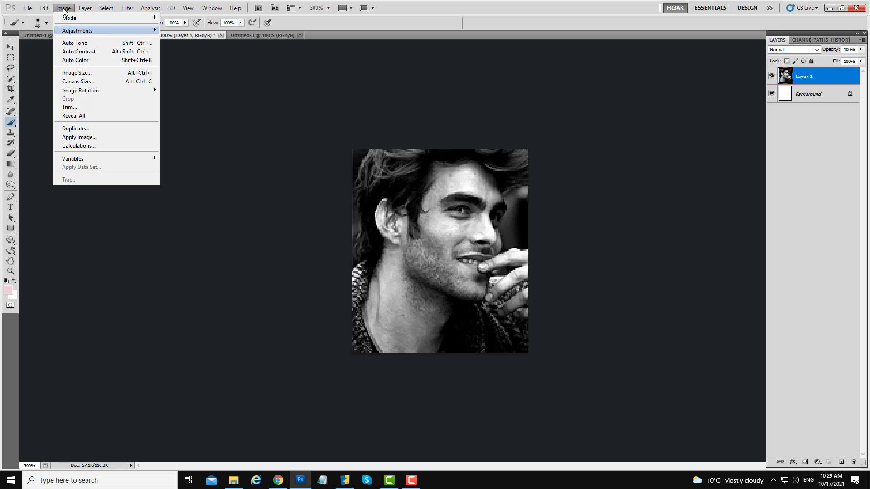
click(89, 59)
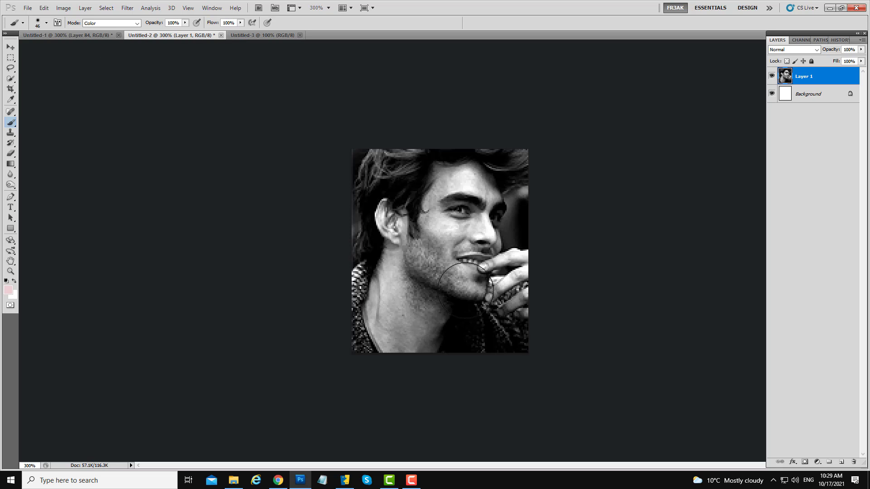
- Save a flattened copy as the CompuServe GIF "fr3ak 0501.gif" in the 130 male cuts folder, with Normal row order
click(32, 11)
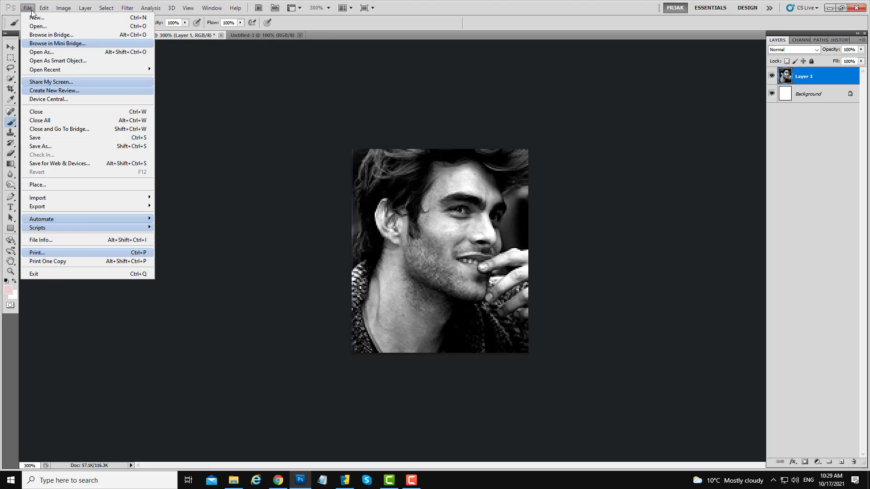
click(41, 146)
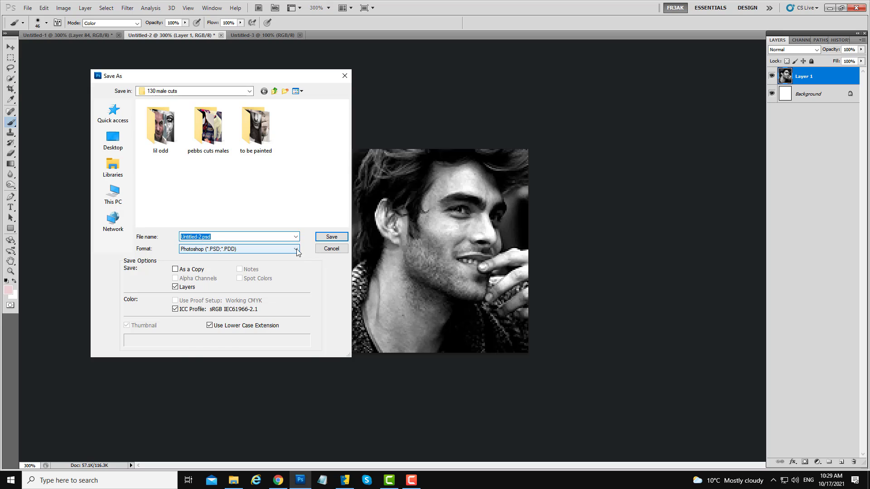
click(272, 249)
click(229, 281)
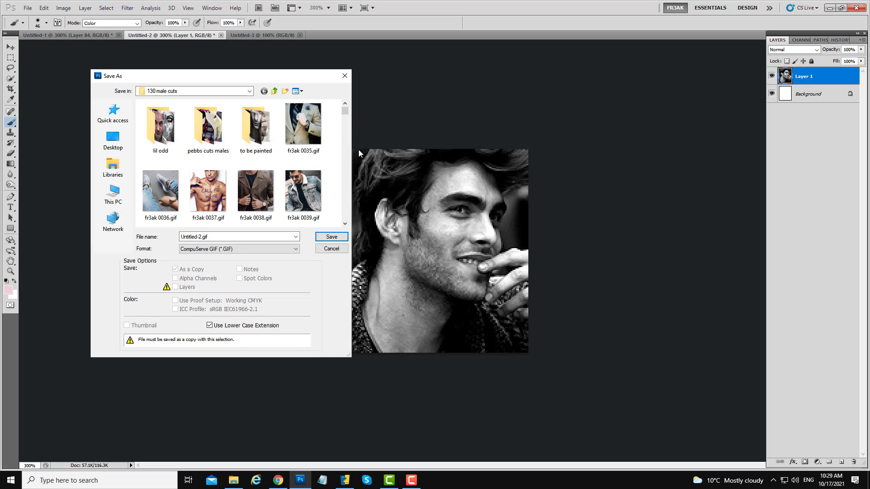
drag(344, 110, 346, 216)
click(170, 210)
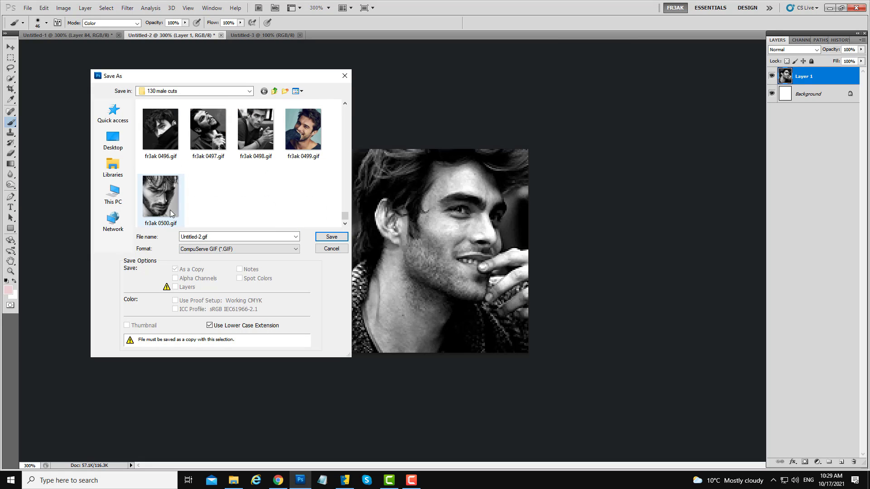
click(212, 238)
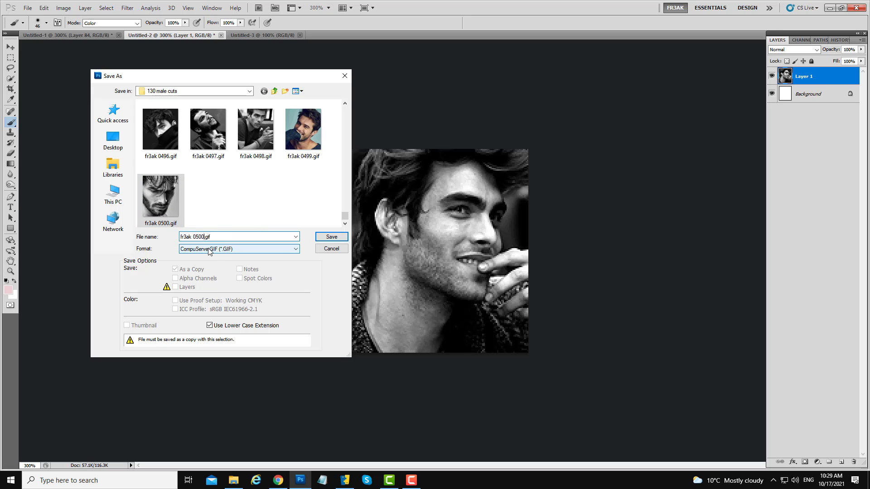
text(1)
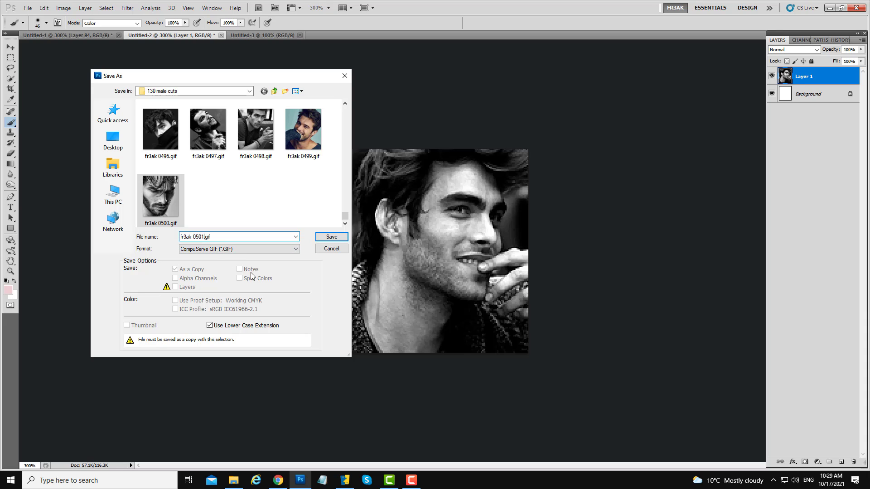
click(332, 237)
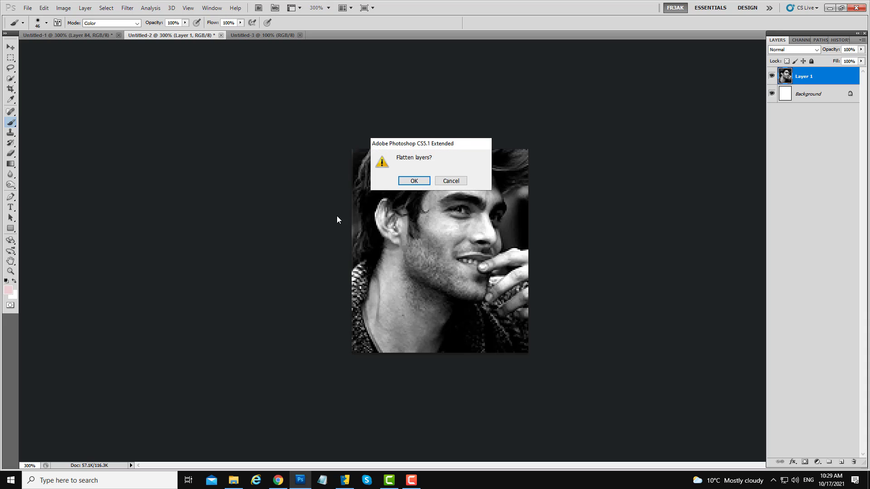
click(426, 183)
click(491, 140)
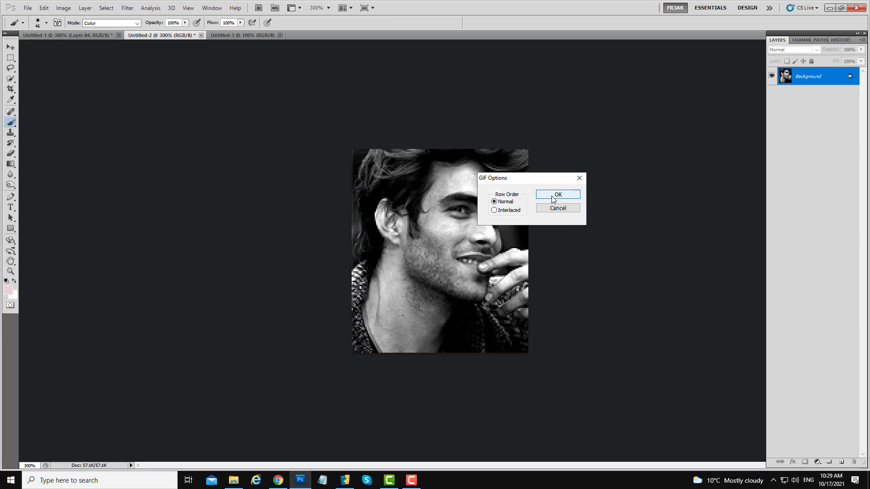
click(553, 199)
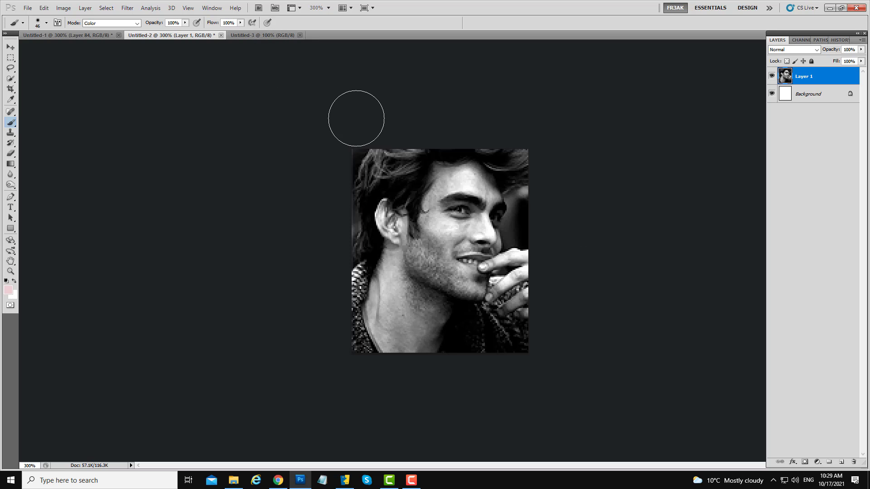
- Paste the portrait into the 150 × 150 pixel document and scale it down so the face and hand fill the canvas
click(263, 36)
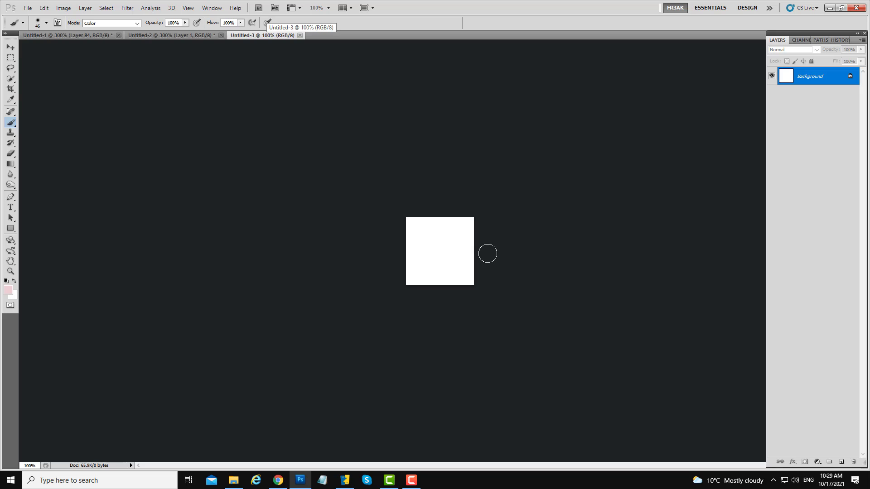
key(ctrl+v)
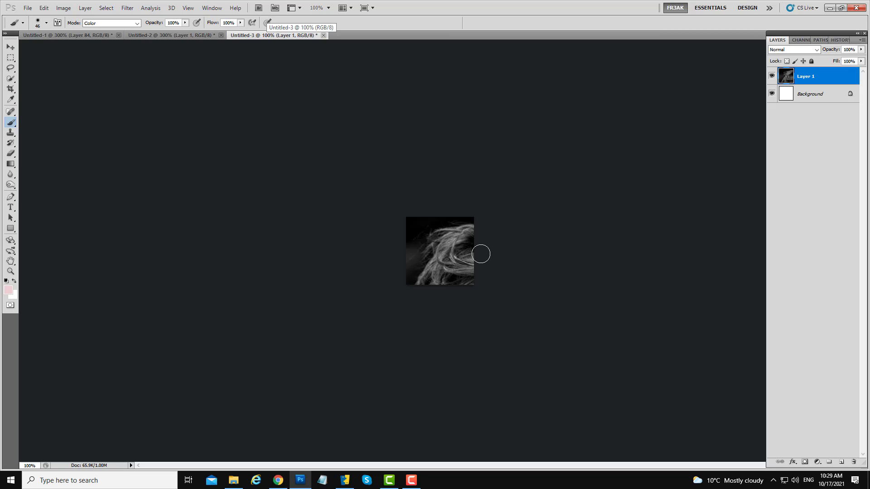
key(ctrl+t)
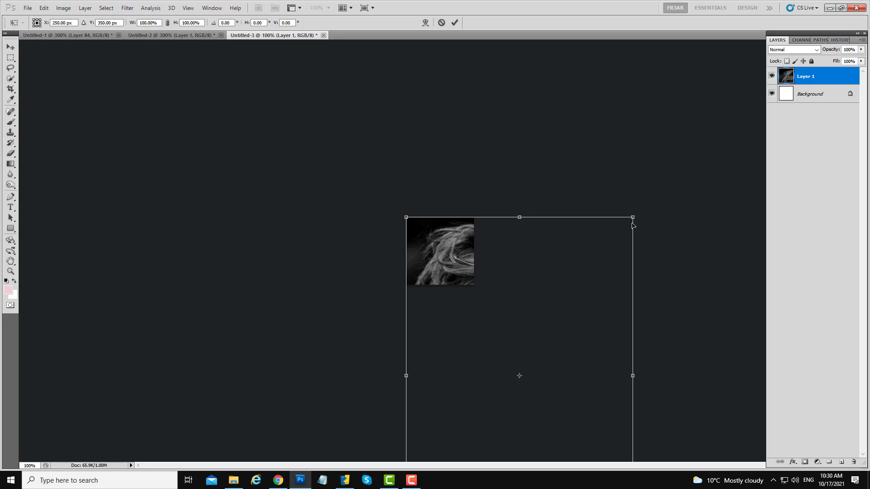
drag(635, 220, 476, 238)
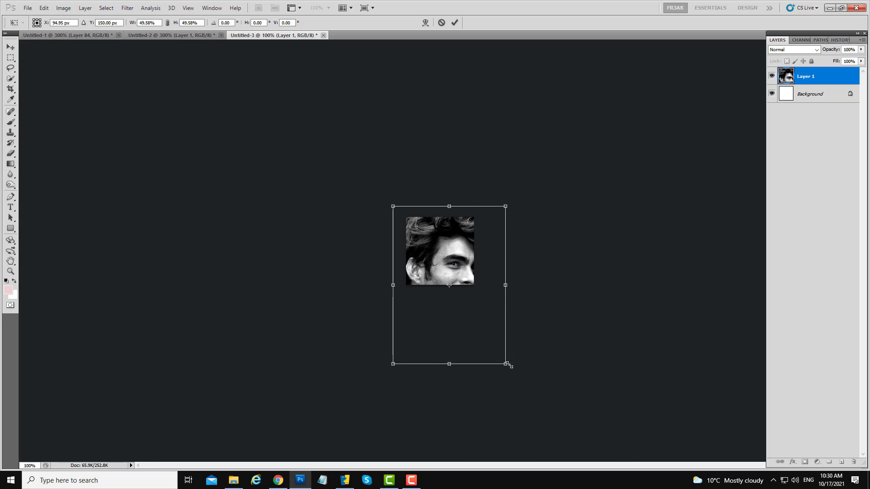
drag(506, 363, 464, 307)
drag(406, 314, 409, 311)
drag(432, 266, 430, 256)
key(Return)
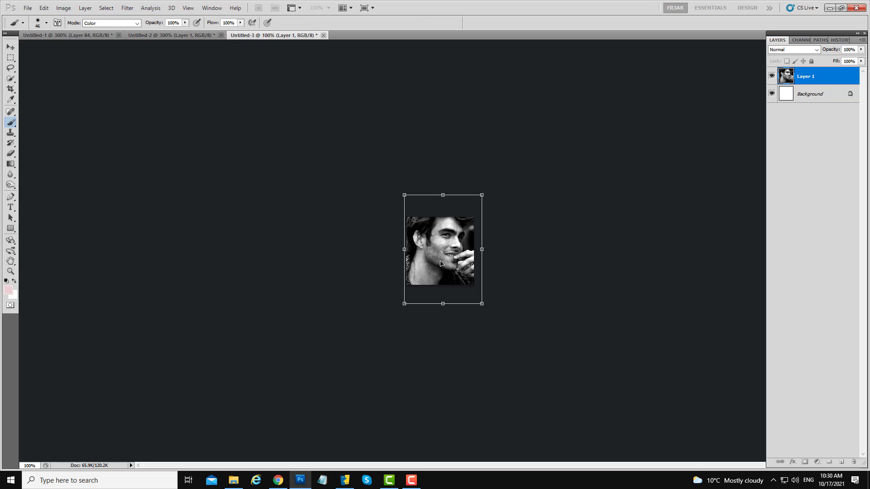
key(b)
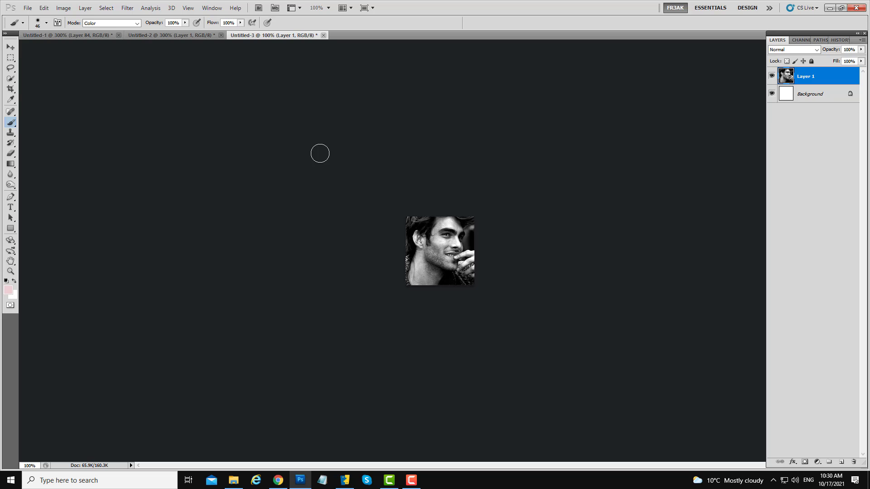
- Apply Auto Color to the portrait layer in the 150 × 150 pixel document
key(ctrl+plus)
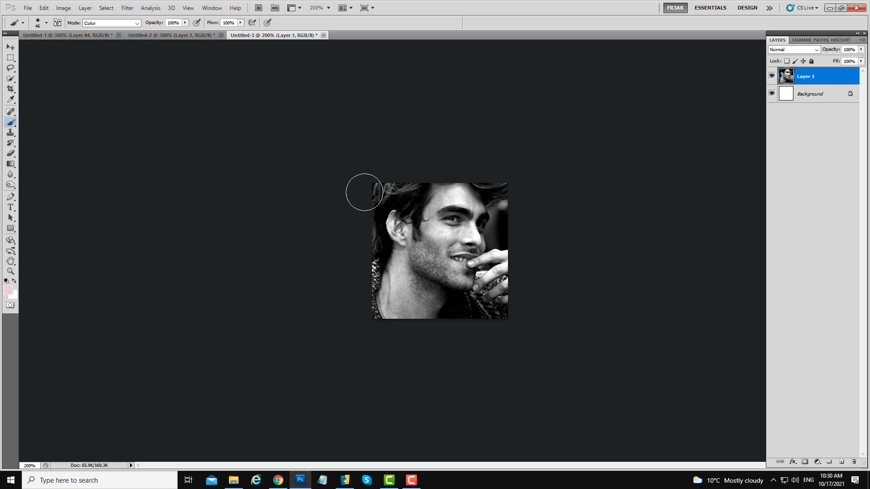
click(63, 8)
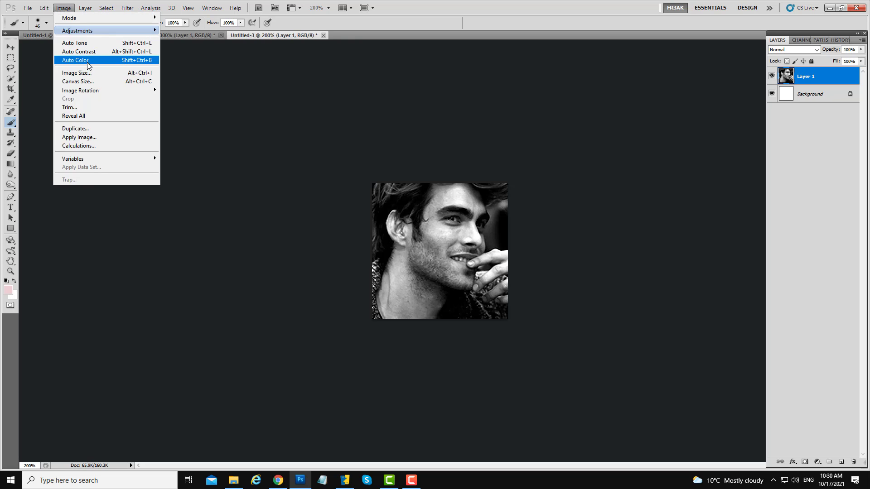
click(75, 60)
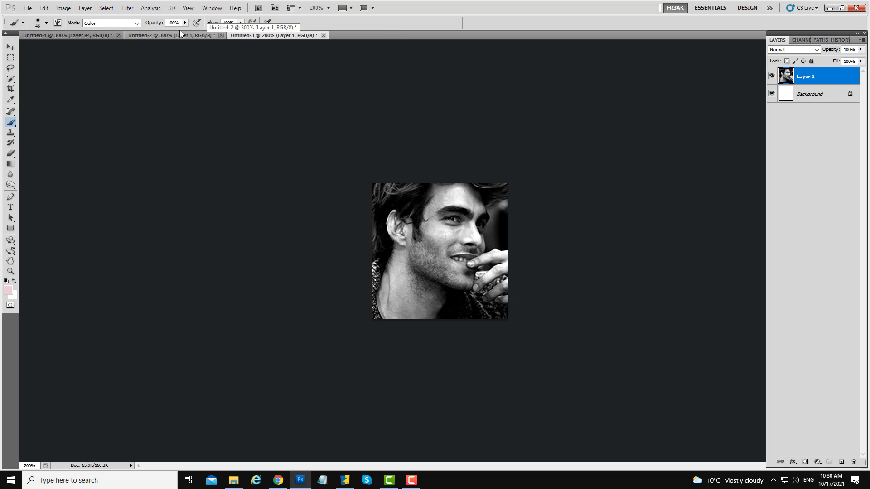
- Copy the black-and-white photo of the bearded man looking up from Pinterest in Chrome and paste it into Photoshop's 130 × 150 pixel document
click(199, 35)
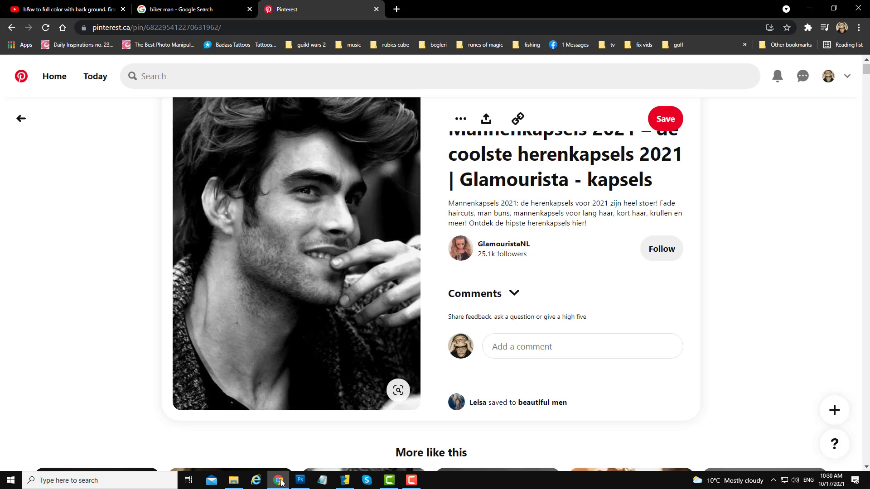
click(278, 481)
scroll(398, 306, down, 5)
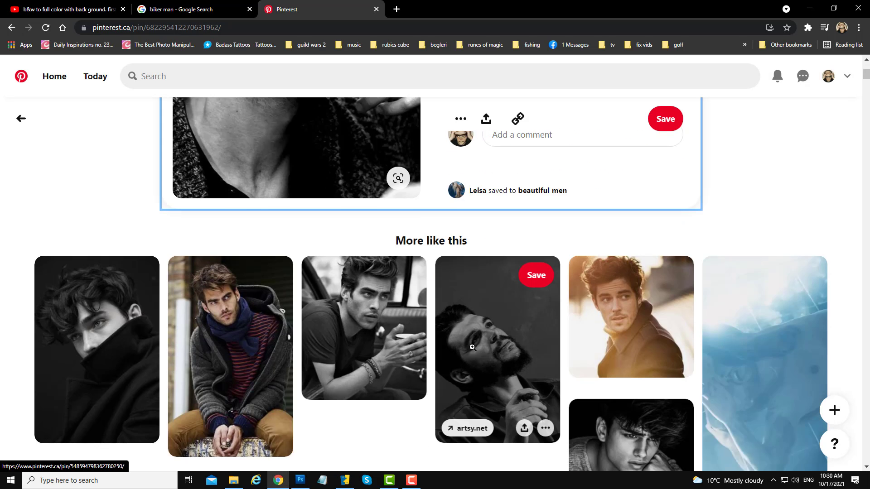
scroll(332, 331, down, 2)
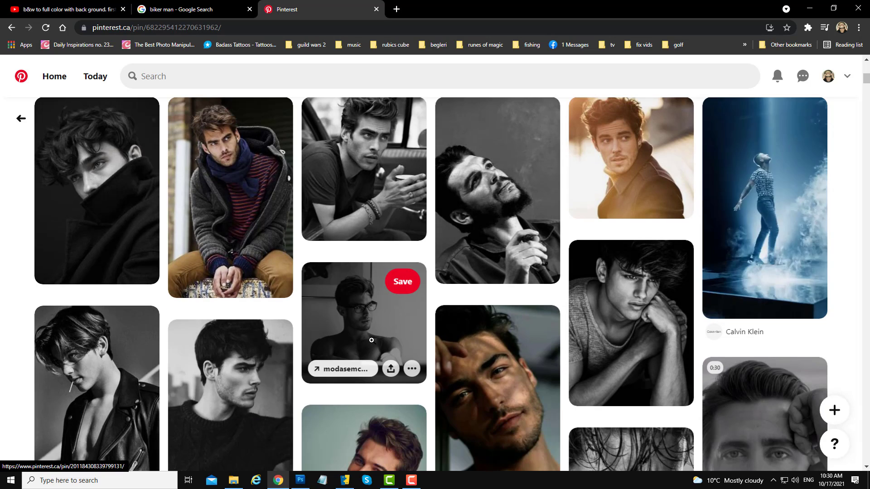
right_click(490, 205)
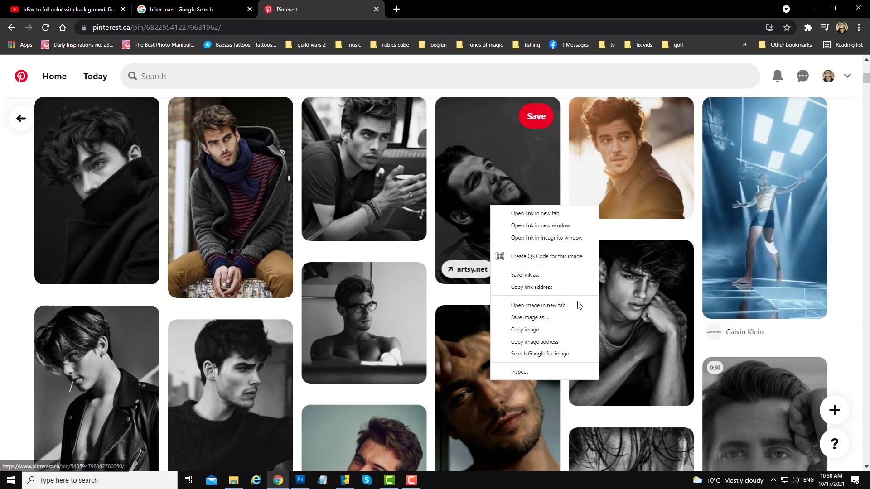
click(525, 331)
click(300, 480)
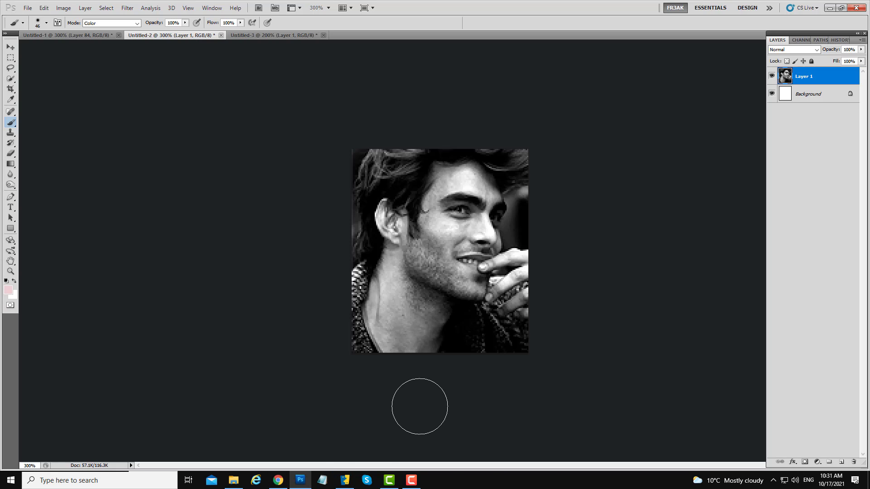
key(ctrl+v)
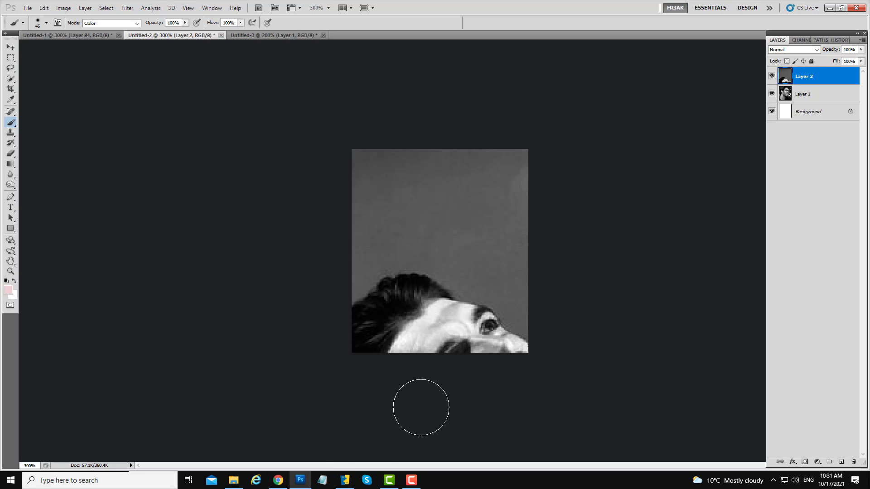
- Scale the bearded man's portrait down to about 62% so his face and hand fill the 130 × 150 pixel canvas
key(ctrl+t)
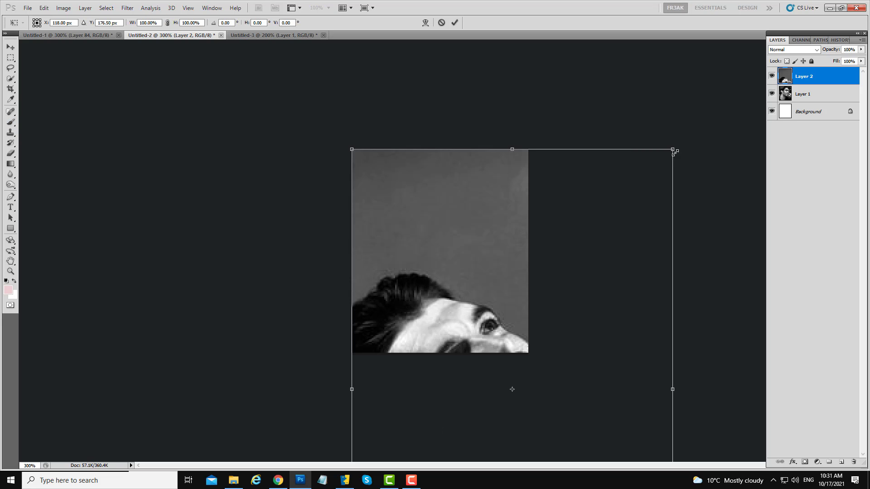
drag(674, 152, 518, 153)
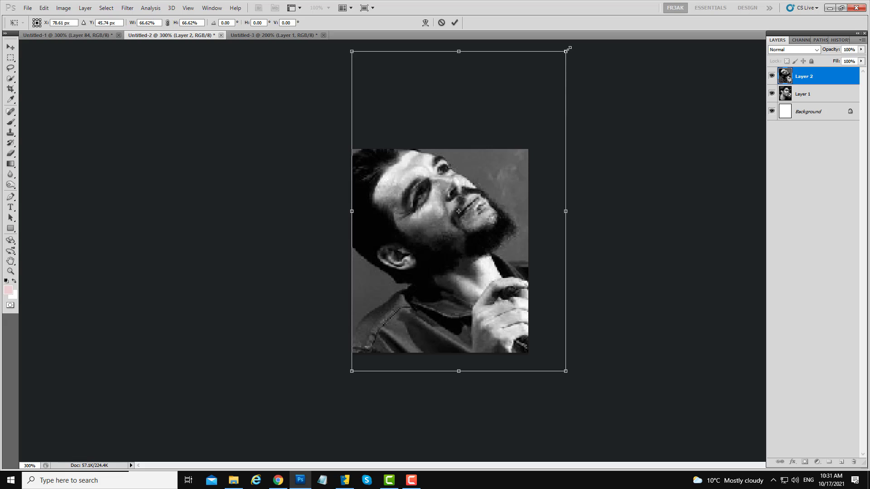
drag(568, 49, 547, 73)
key(Return)
key(b)
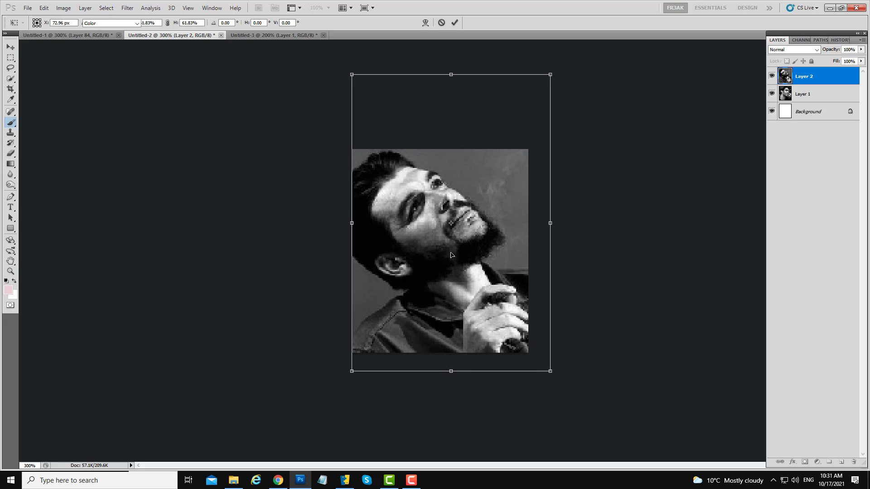
- Reapply the Topaz InFocus filter to the bearded man's layer and fade it to 52% opacity in Normal mode
key(ctrl+f)
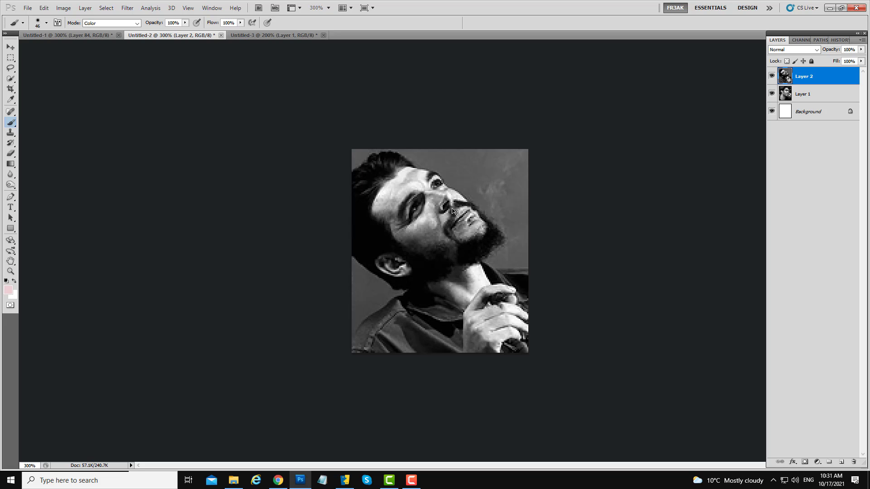
click(44, 9)
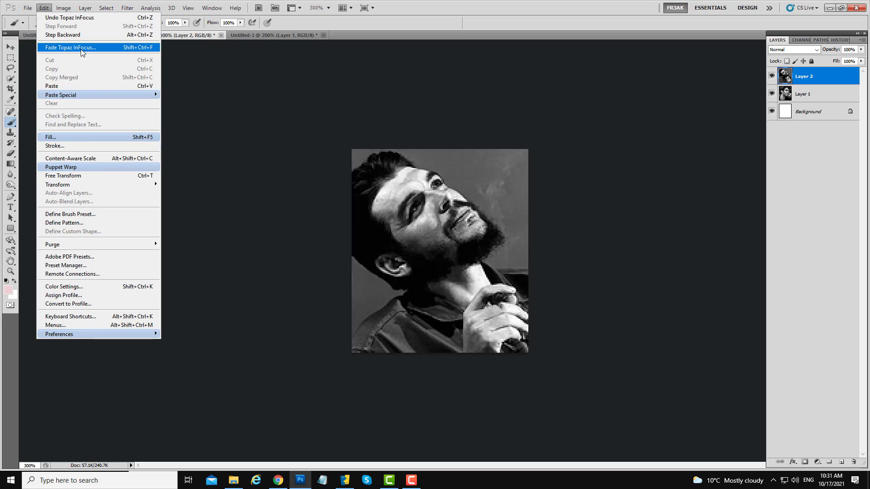
click(82, 48)
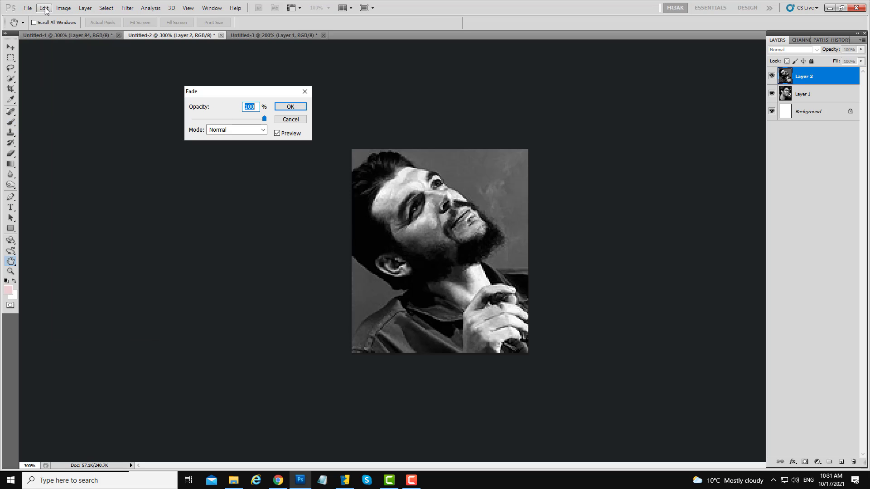
click(305, 93)
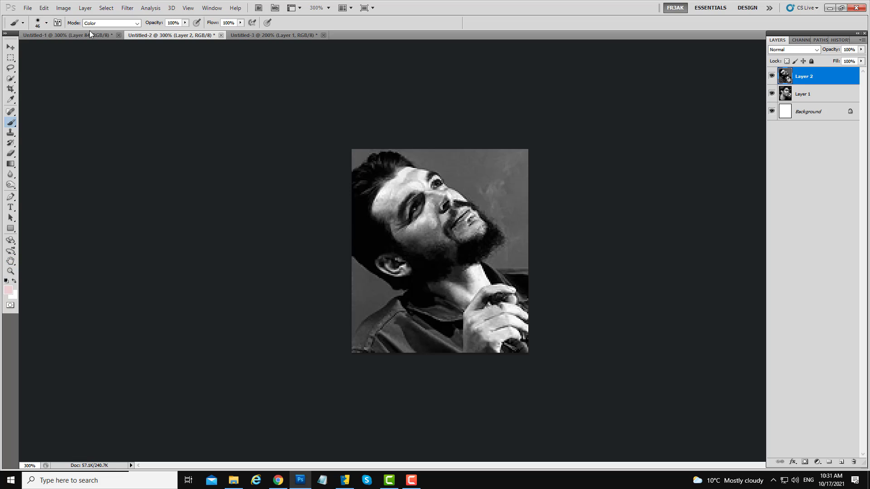
click(44, 8)
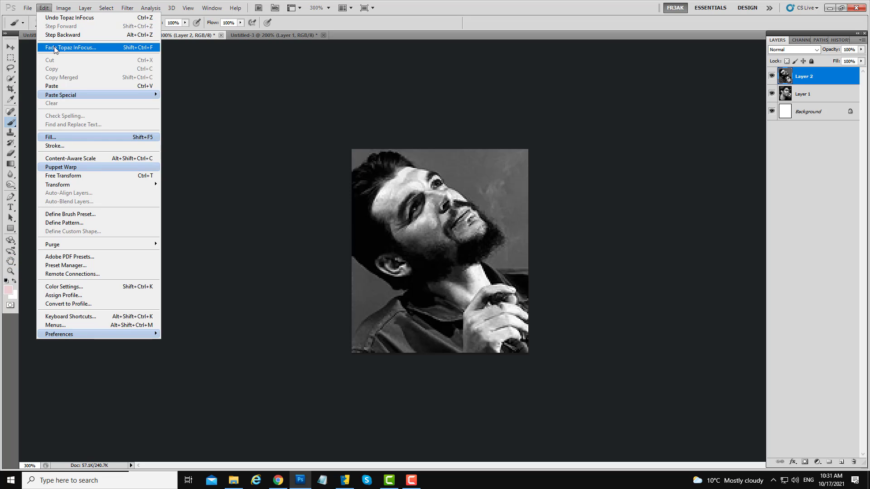
click(87, 49)
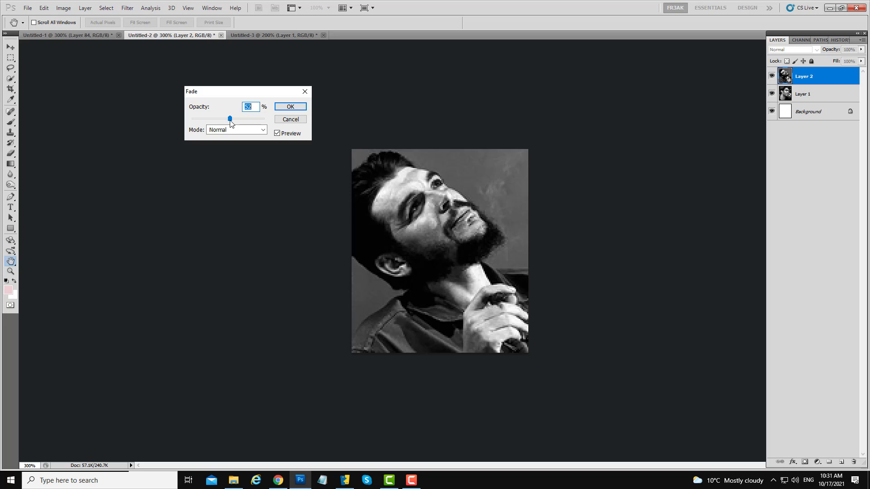
click(302, 108)
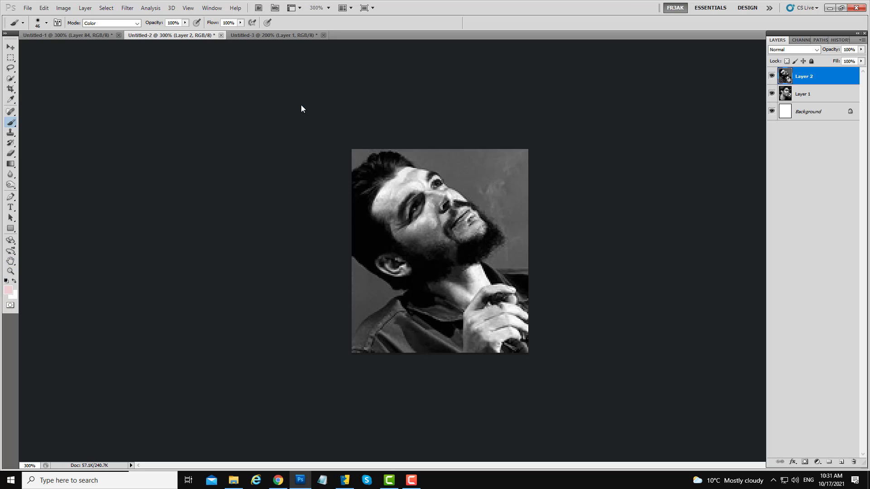
click(66, 9)
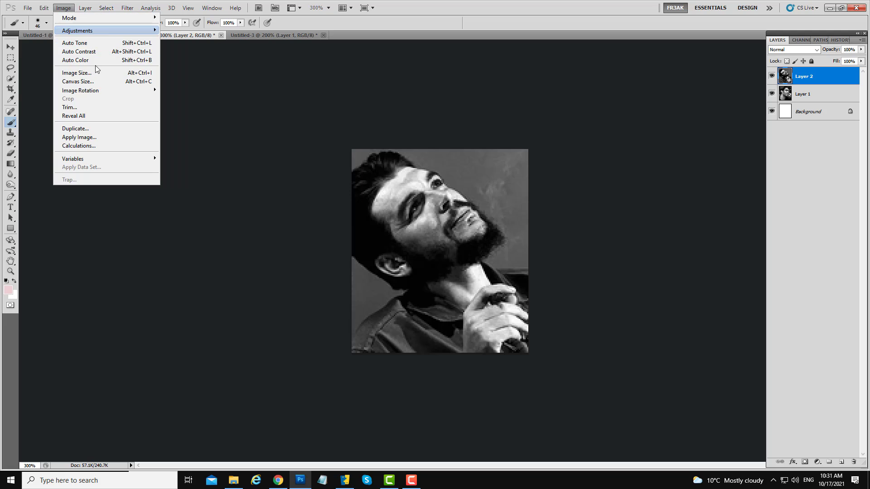
key(Escape)
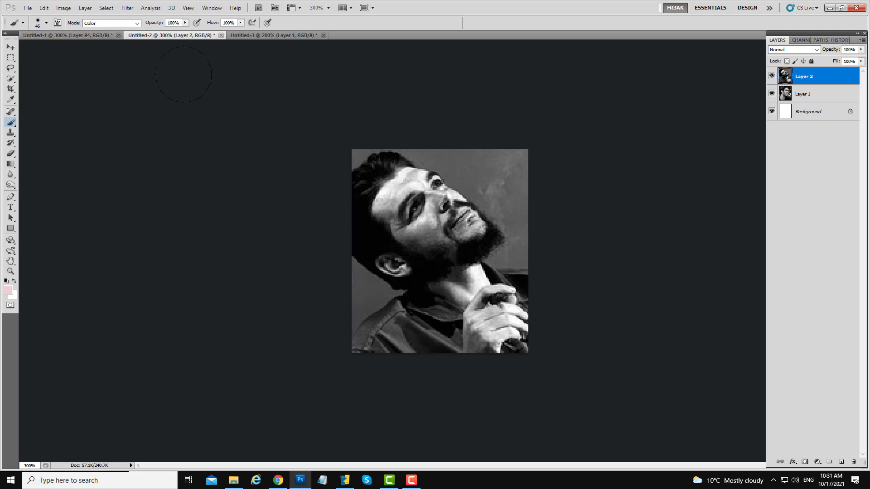
- Save a flattened copy as a CompuServe GIF in the 130 male cuts folder, with the Local (Selective) palette and Normal row order
click(28, 8)
click(65, 146)
click(295, 249)
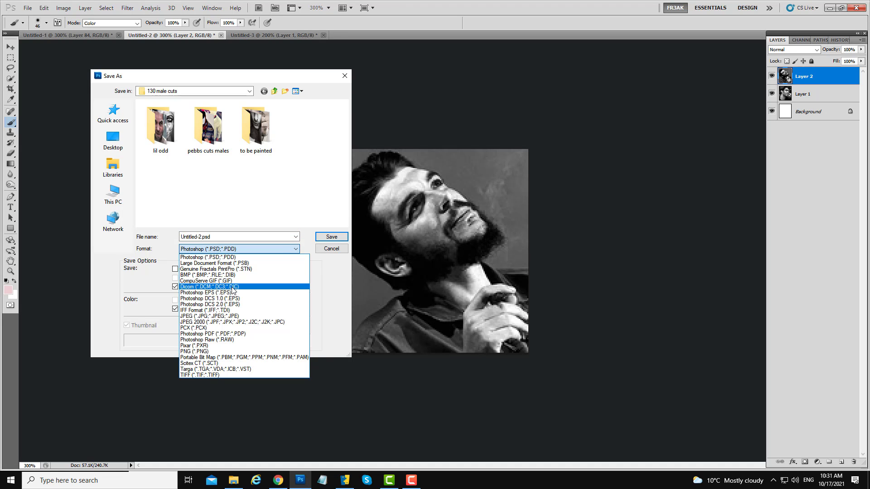
click(213, 285)
click(333, 237)
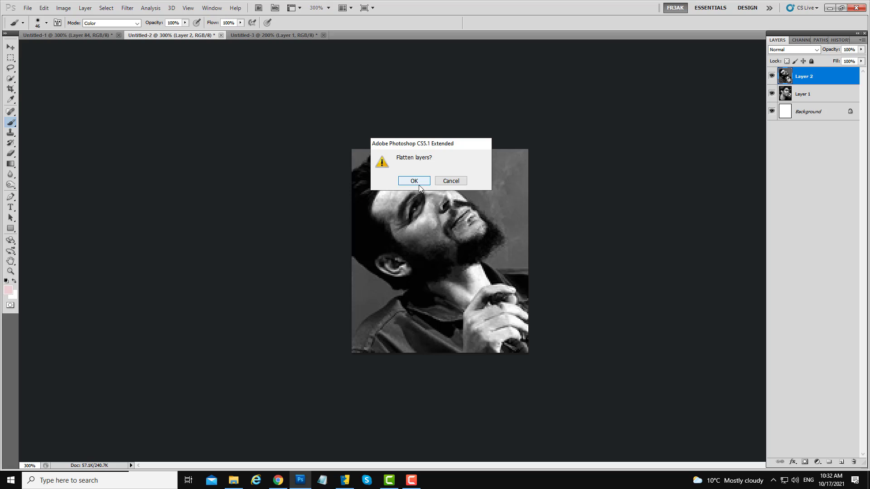
click(414, 181)
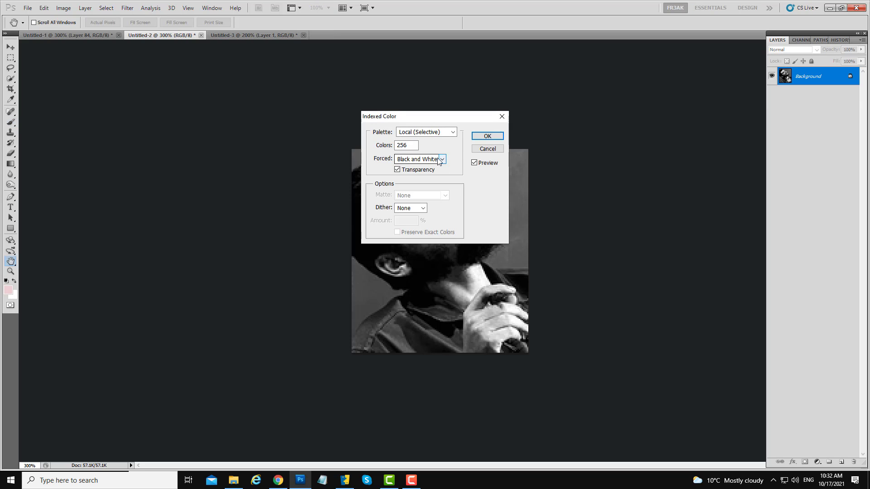
click(452, 132)
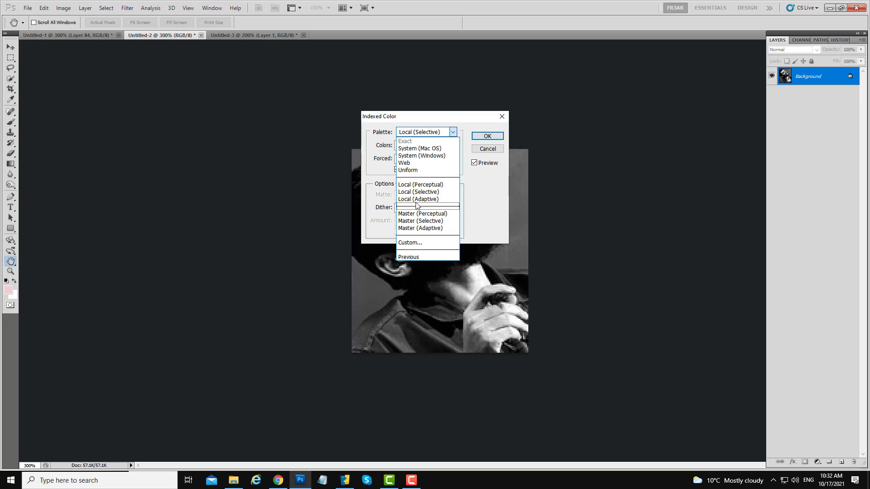
click(429, 193)
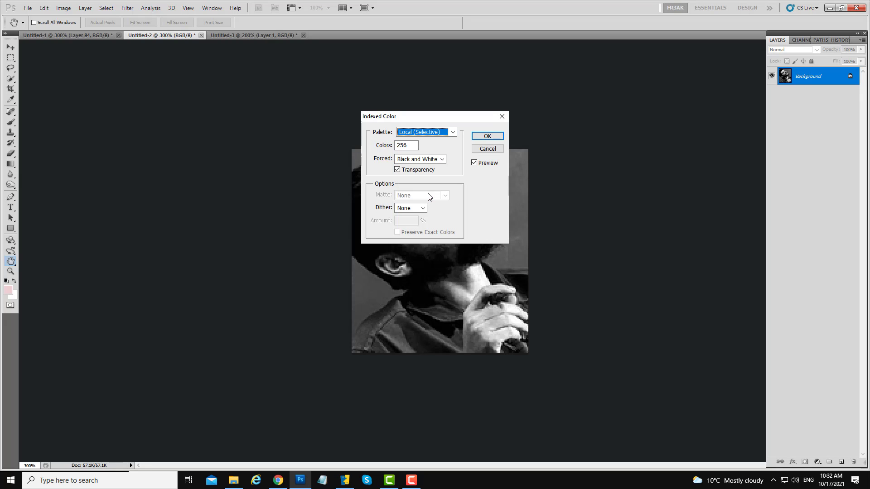
click(495, 139)
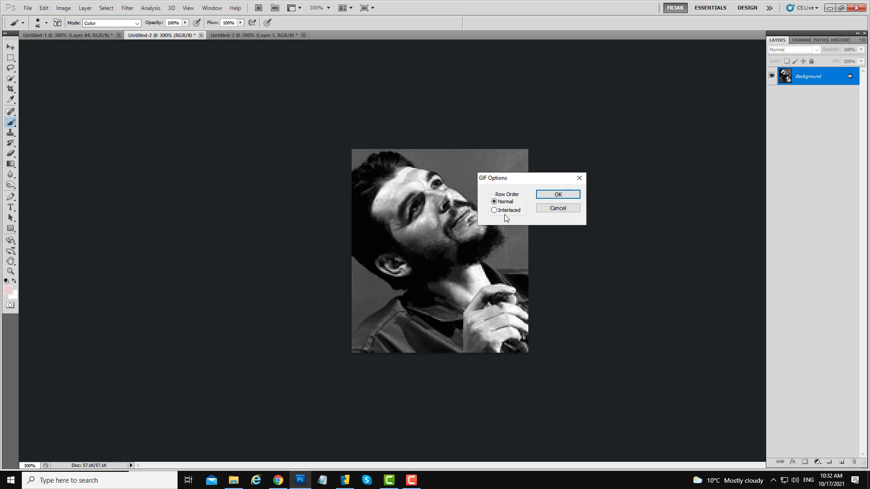
click(568, 196)
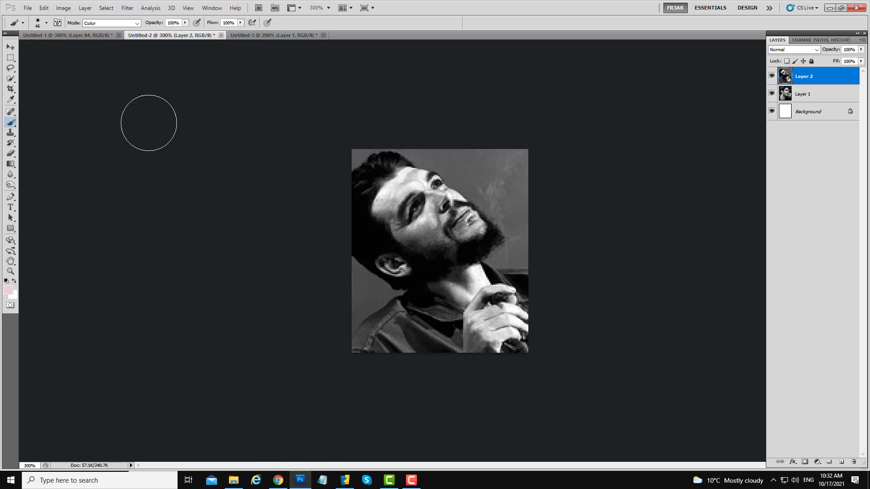
click(27, 9)
click(41, 146)
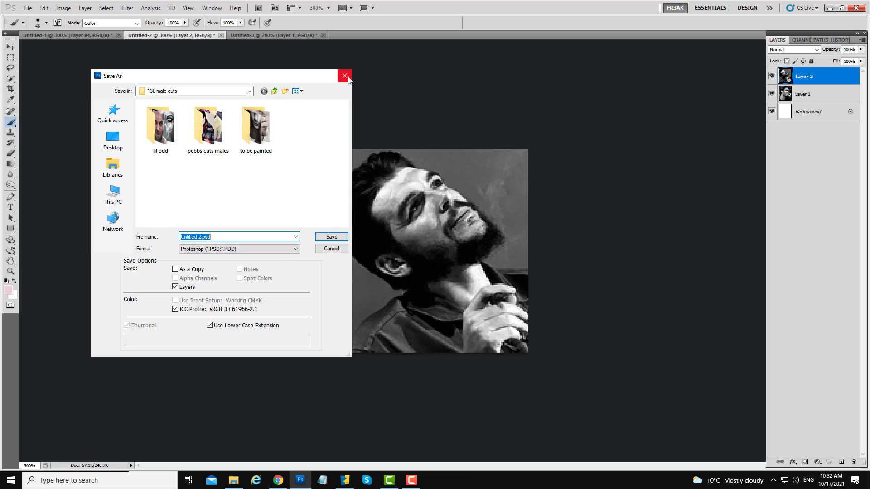
click(345, 75)
- Copy the color photo of the smiling man in a dark sweater from Pinterest in Chrome and paste it into Photoshop's 130 × 150 pixel document
click(277, 481)
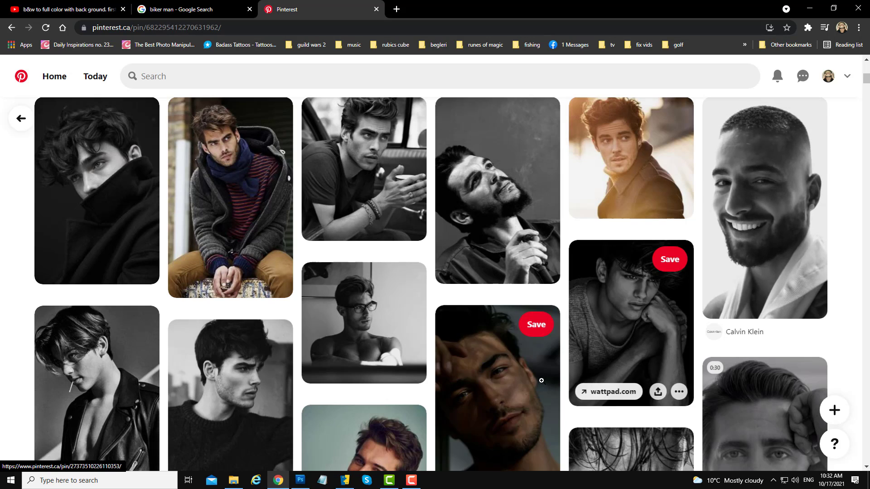
scroll(565, 373, down, 2)
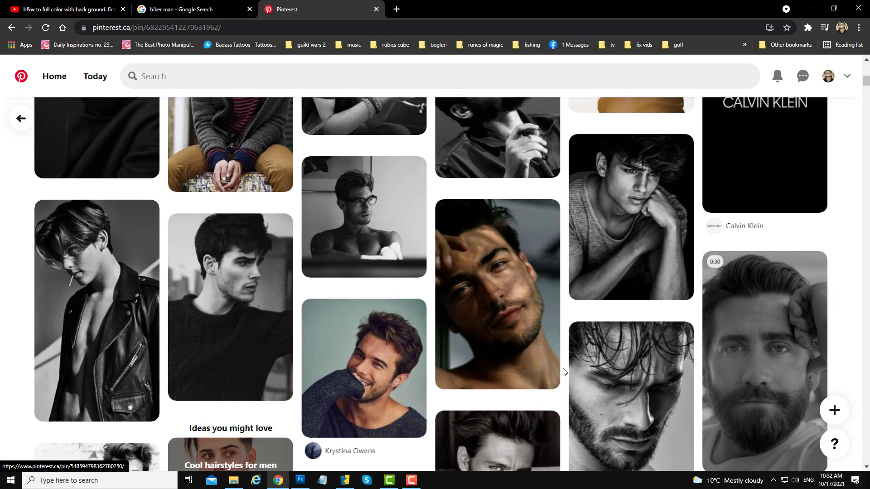
right_click(372, 381)
click(409, 329)
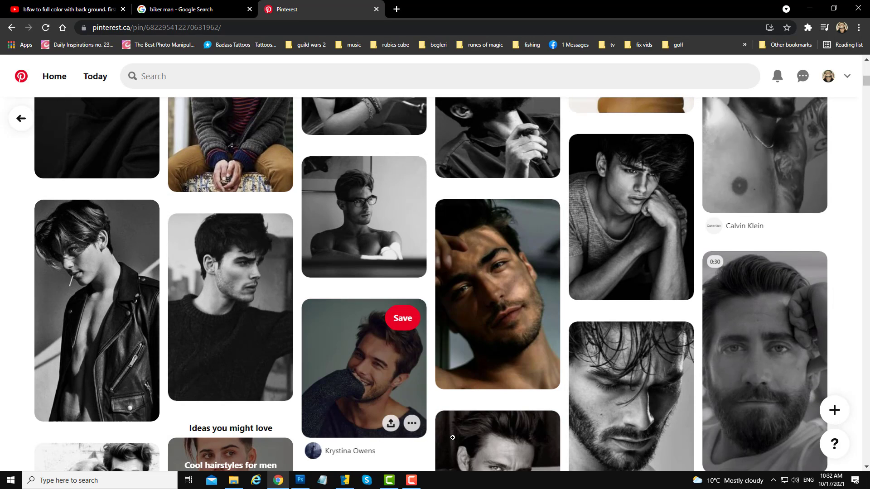
click(300, 481)
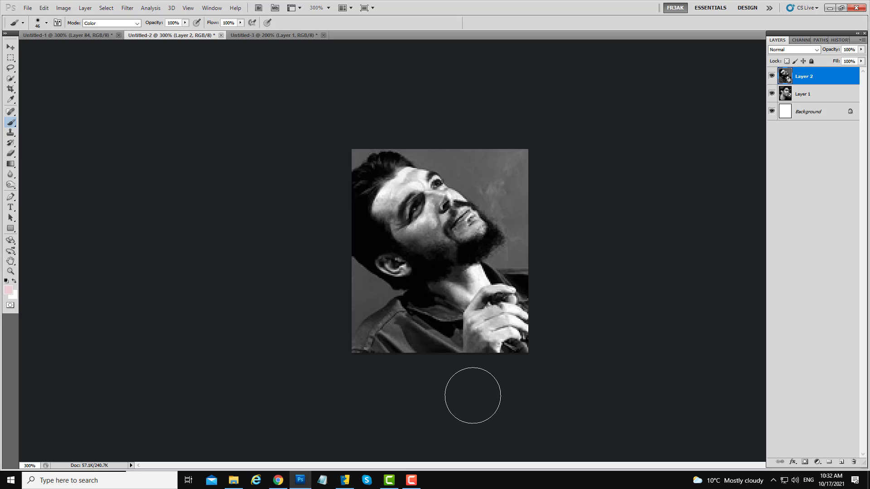
key(ctrl+v)
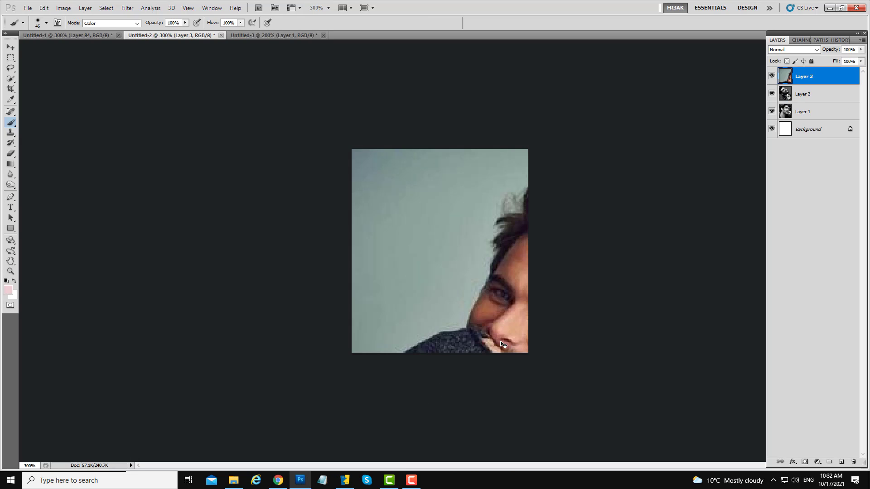
- Scale the smiling man's photo to about 64%, position it to fill the canvas, and sharpen it with the Topaz InFocus filter
key(ctrl+t)
drag(673, 150, 556, 353)
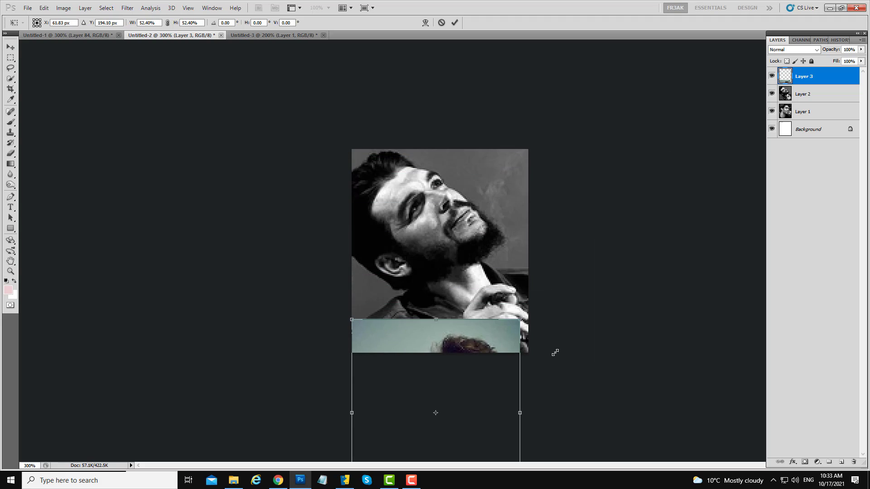
drag(491, 403, 491, 213)
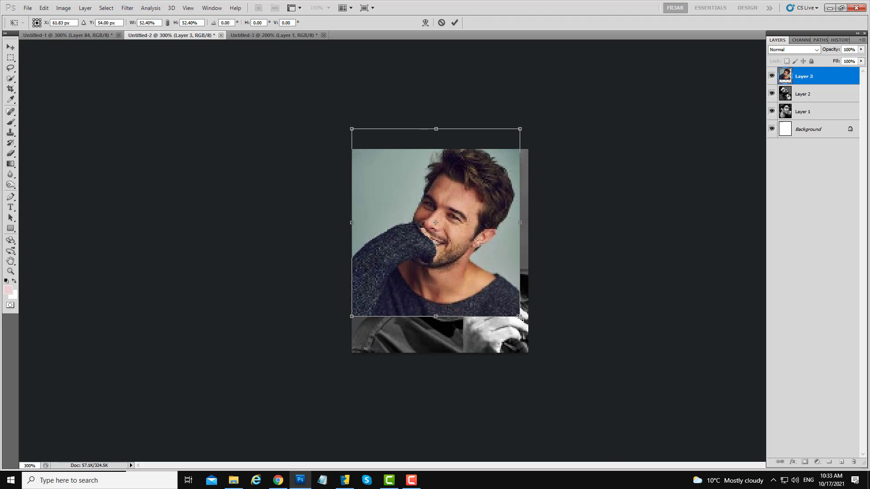
drag(521, 317, 536, 378)
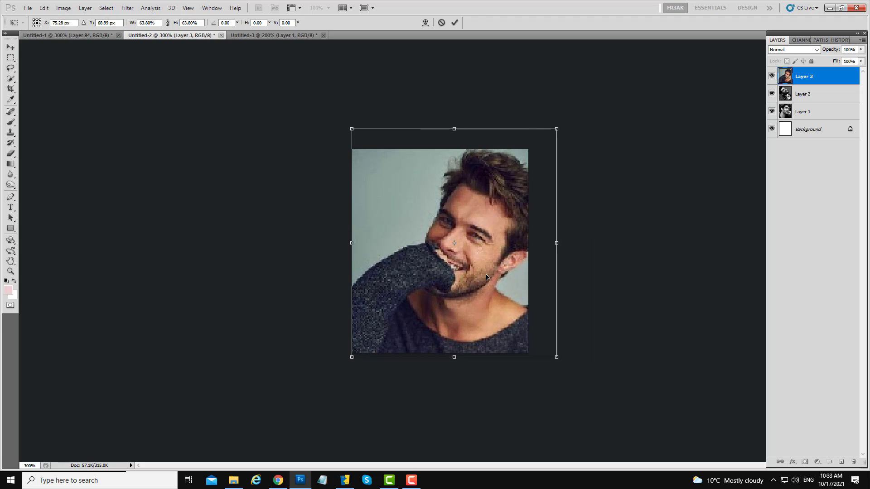
drag(486, 277, 474, 280)
key(Return)
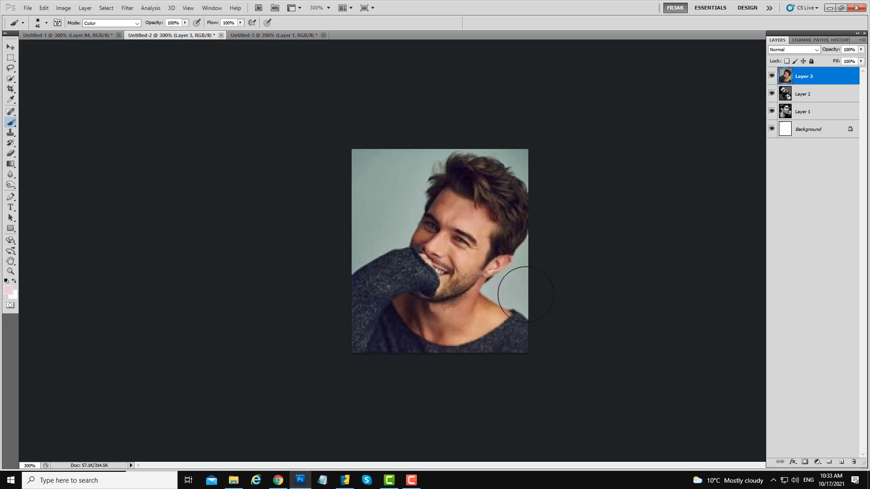
key(ctrl+f)
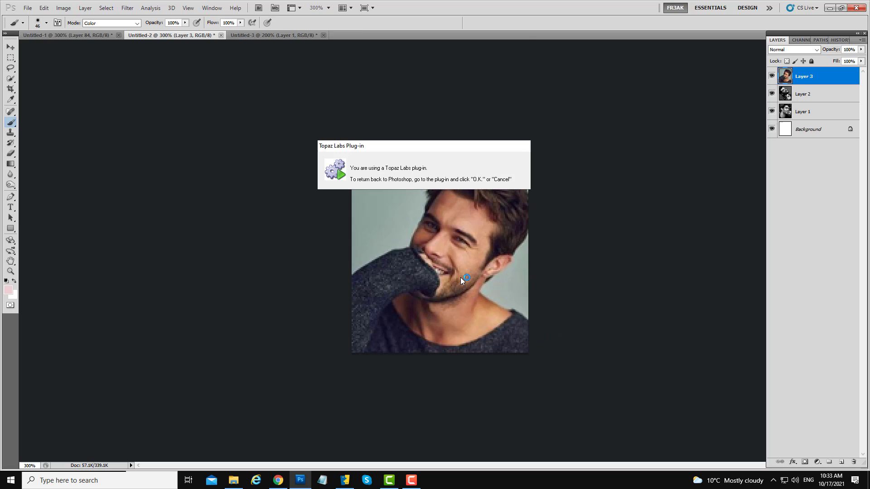
- Try Auto Color on the smiling man's layer and undo it
click(61, 8)
click(78, 60)
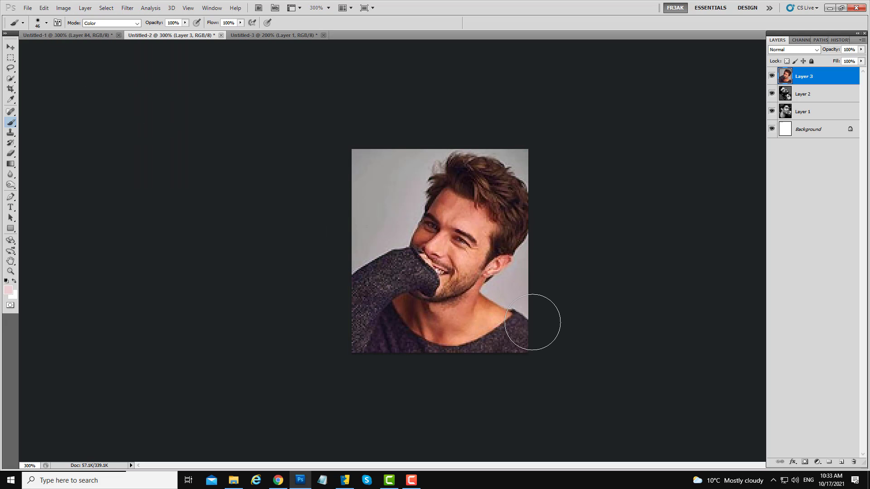
key(ctrl+z)
key(ctrl+z)
- Use Color Balance on the smiling man's layer to shift the shadows to +15 blue and the highlights slightly toward blue
key(ctrl+b)
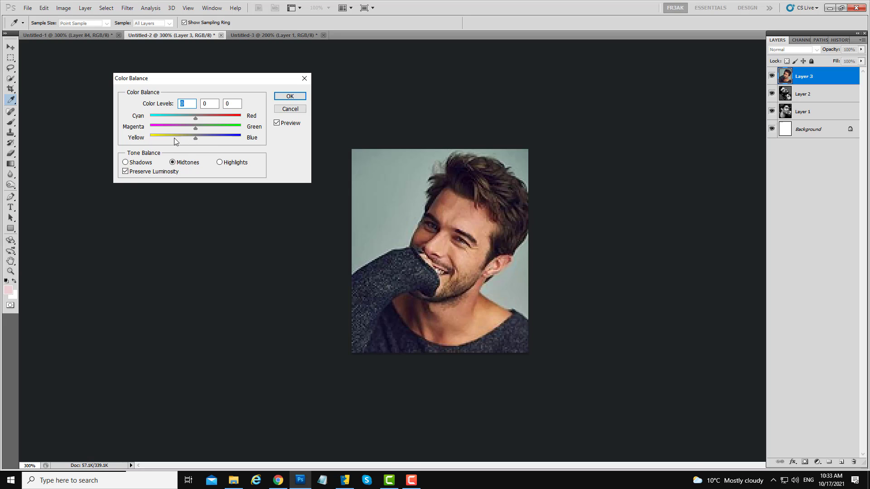
click(126, 164)
drag(195, 138, 202, 141)
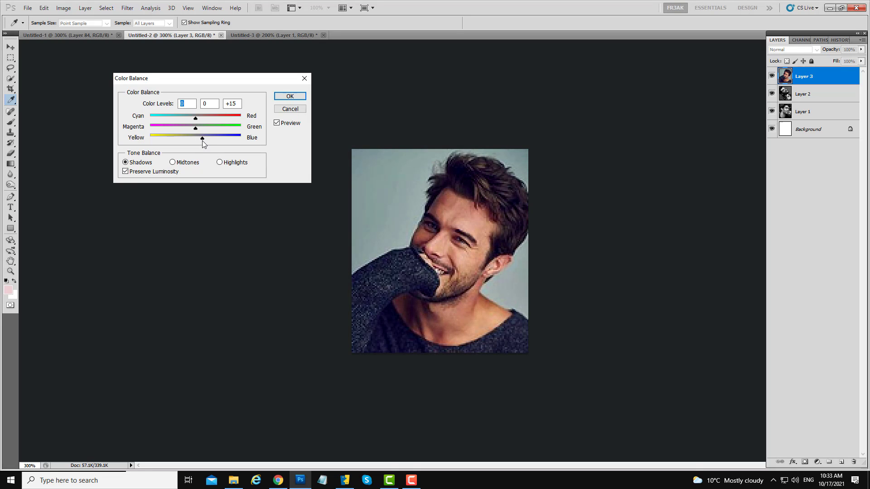
click(218, 163)
drag(197, 140, 202, 145)
- Shift the midtones of the smiling man's layer to -30 cyan and -2 yellow and apply the Color Balance adjustment
click(172, 162)
drag(194, 137, 195, 138)
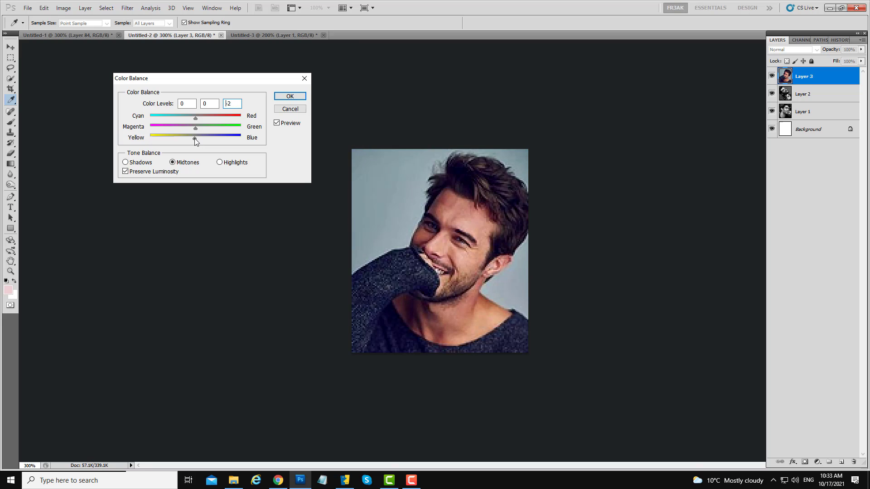
click(181, 118)
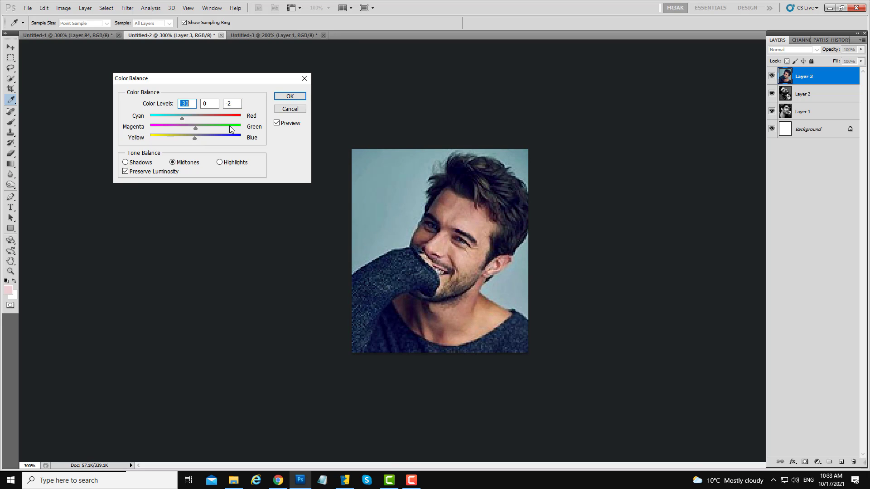
click(289, 97)
key(b)
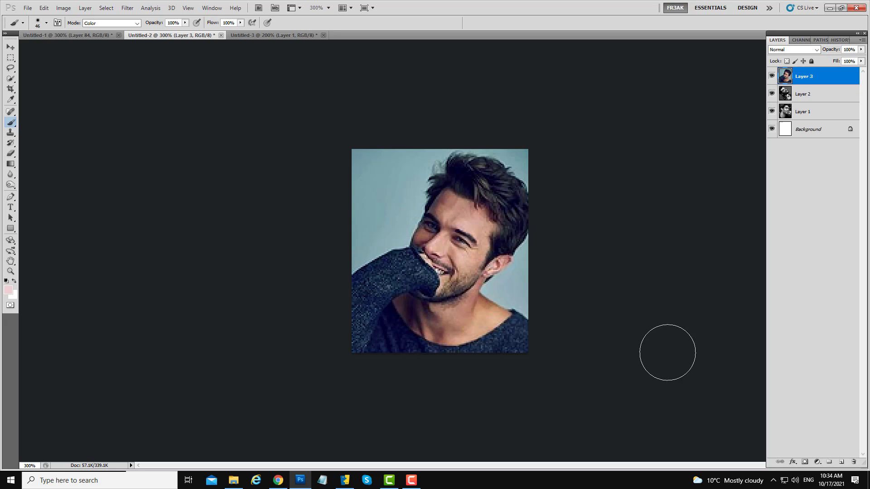
- Set up a CompuServe GIF copy of the smiling man's avatar named fr3ak 0502.gif in the 130 male cuts folder
click(27, 8)
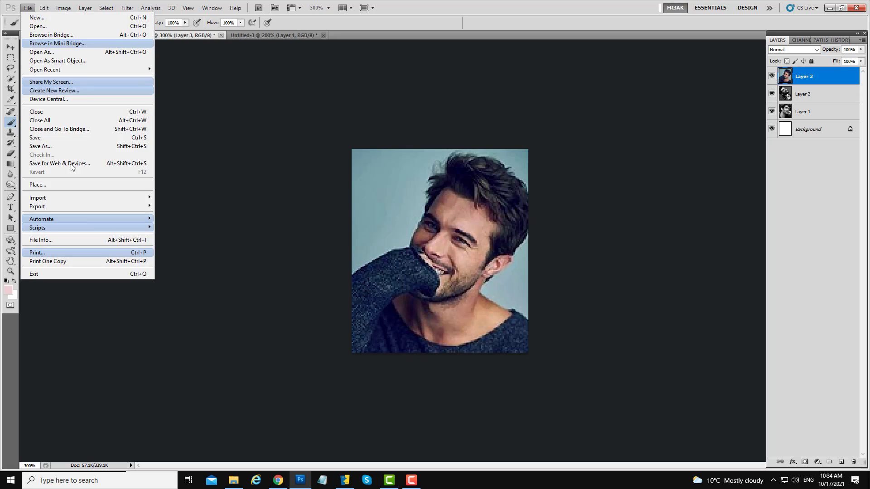
click(49, 147)
click(296, 249)
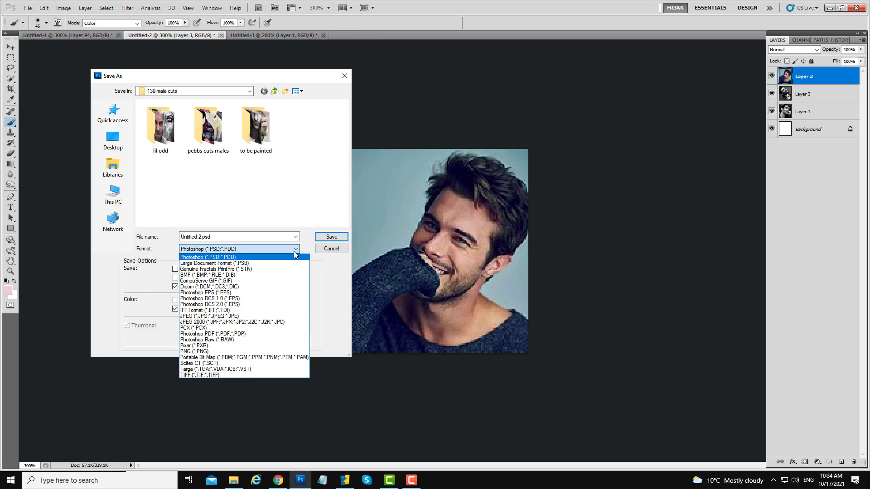
click(226, 281)
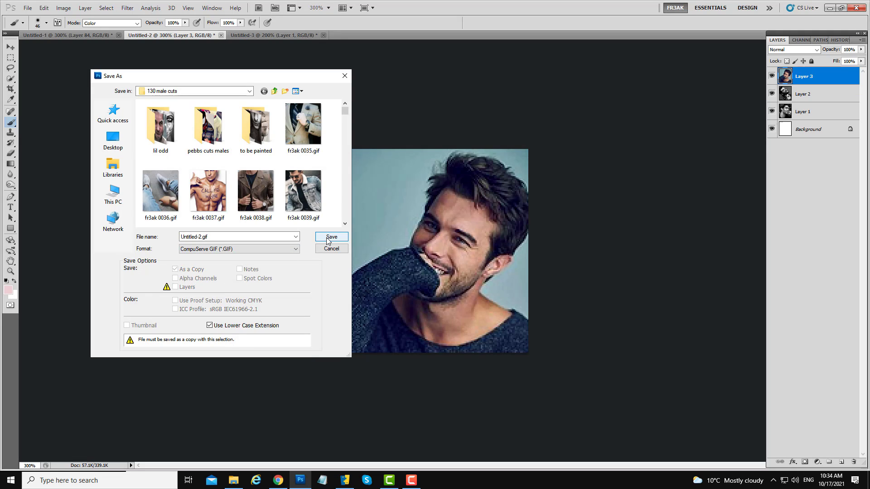
drag(345, 113, 347, 223)
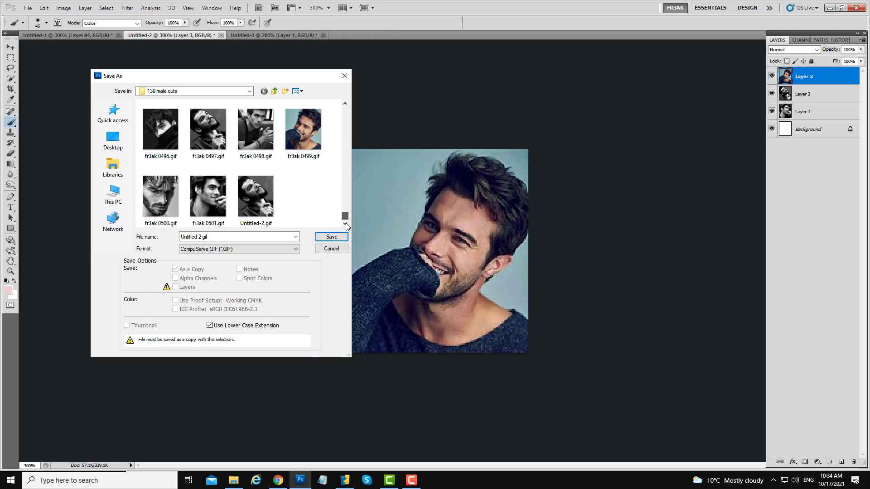
click(272, 214)
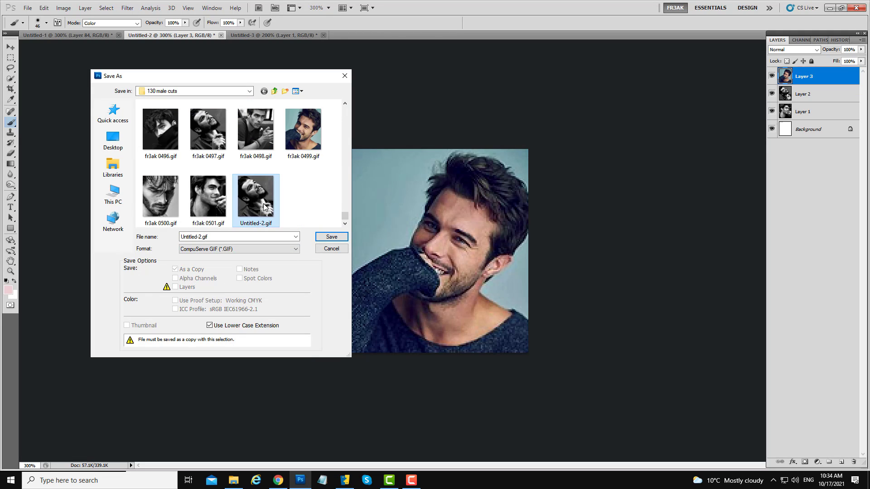
double_click(204, 238)
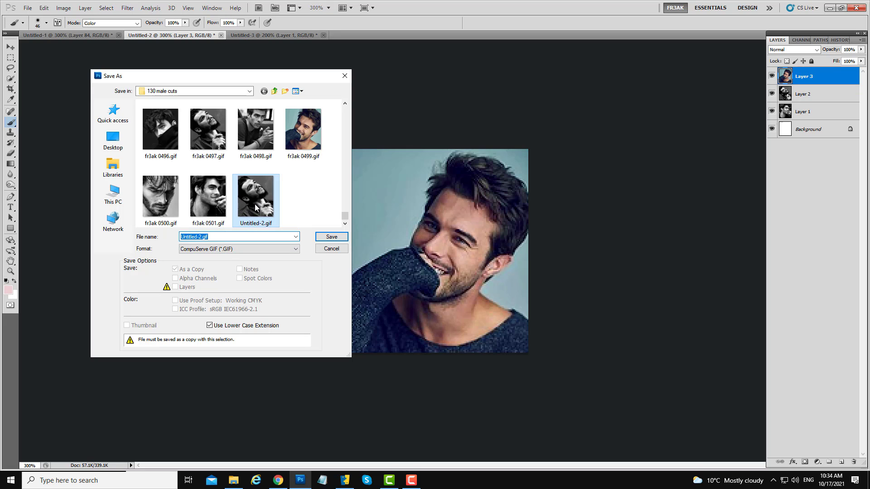
click(212, 212)
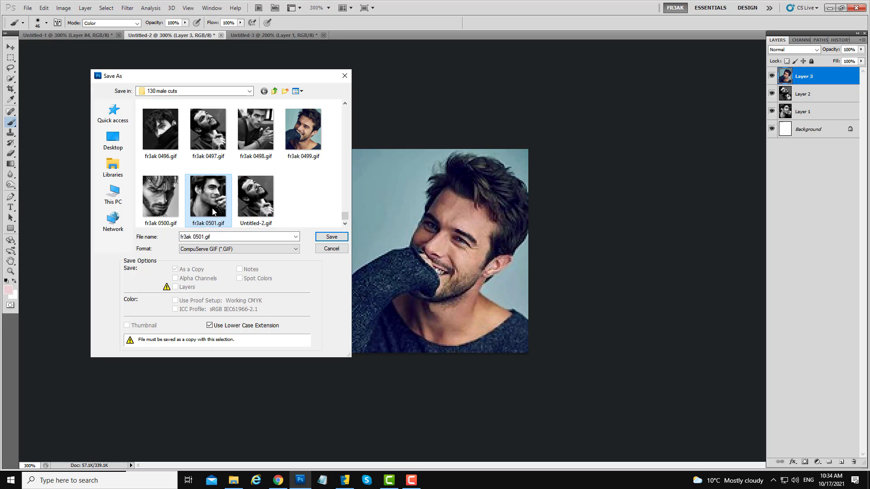
double_click(206, 236)
click(204, 238)
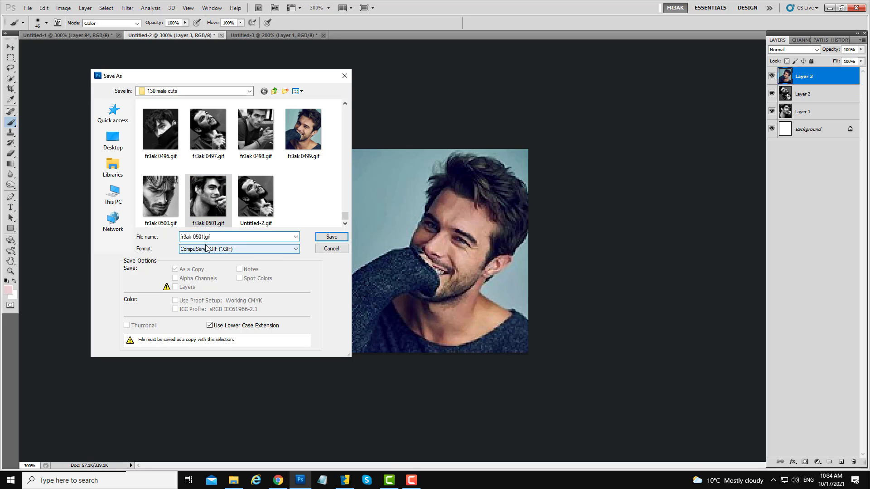
text(2)
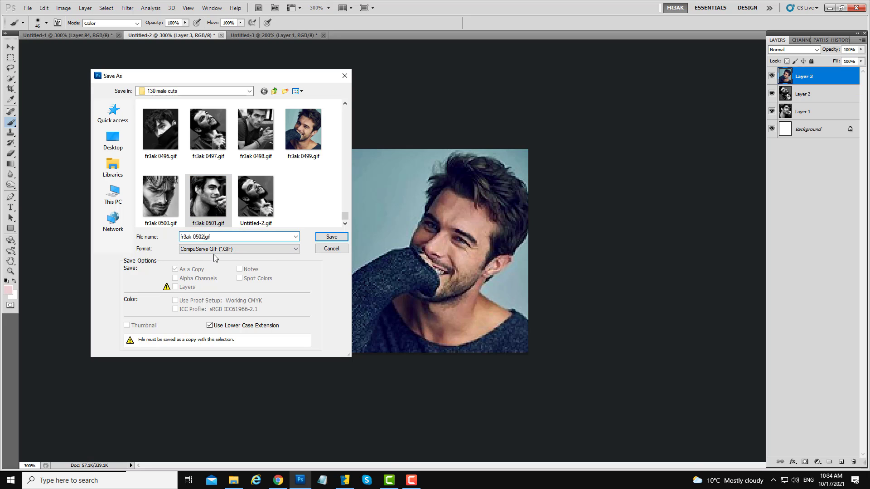
- Save fr3ak 0502.gif with flattened layers and a 256-color Local (Selective) palette without dither
click(323, 238)
click(412, 180)
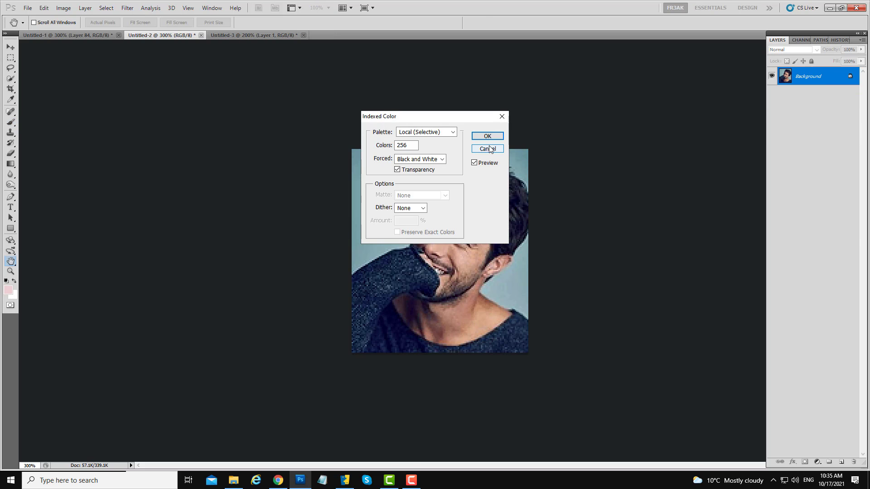
click(487, 136)
click(558, 195)
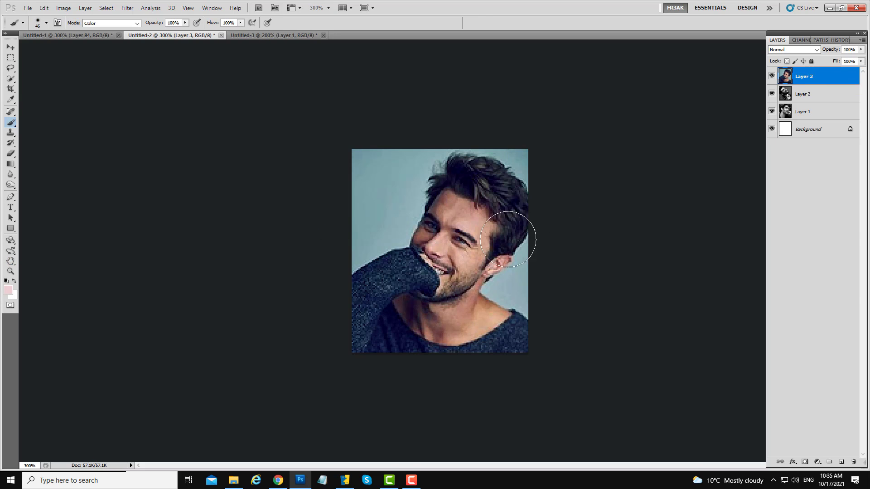
- Copy the black-and-white close-up of the wet-haired bearded man from Pinterest in Chrome and paste it into Photoshop's 130 × 150 pixel document
click(285, 481)
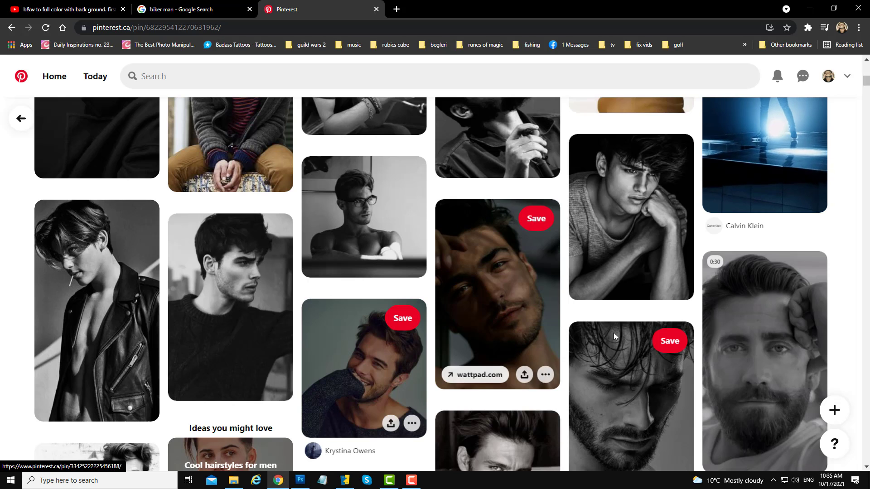
right_click(628, 373)
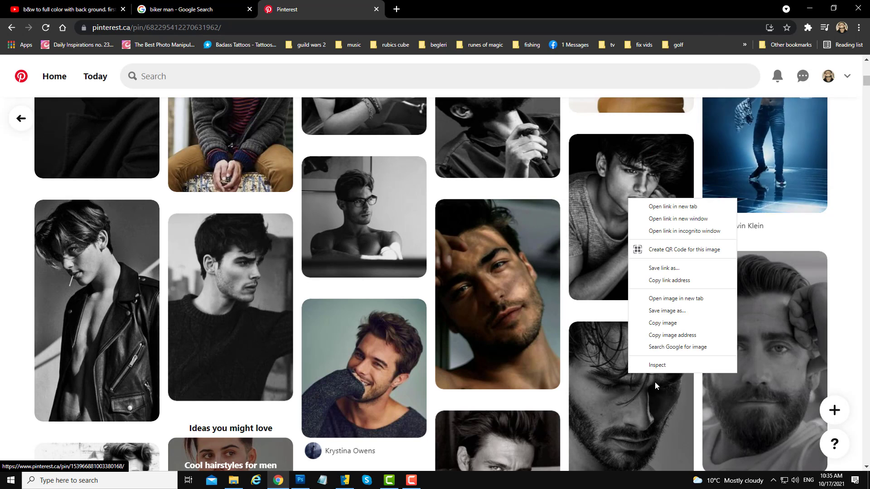
click(666, 324)
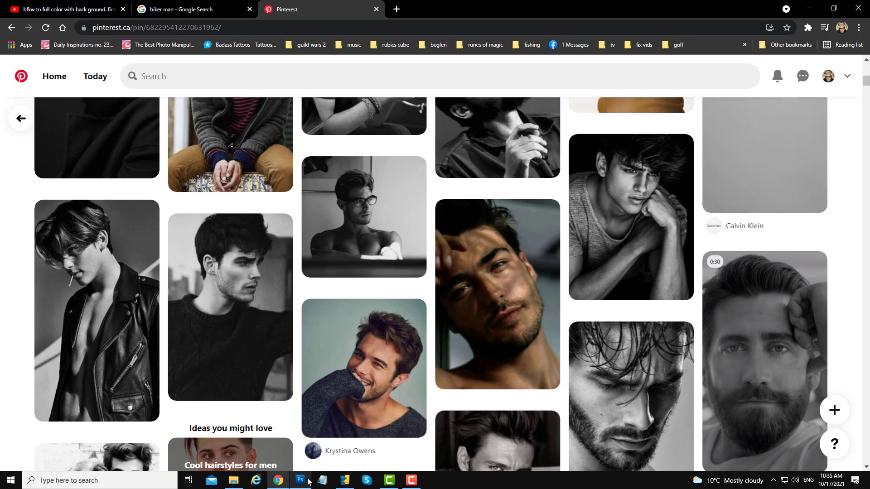
click(300, 480)
key(ctrl+v)
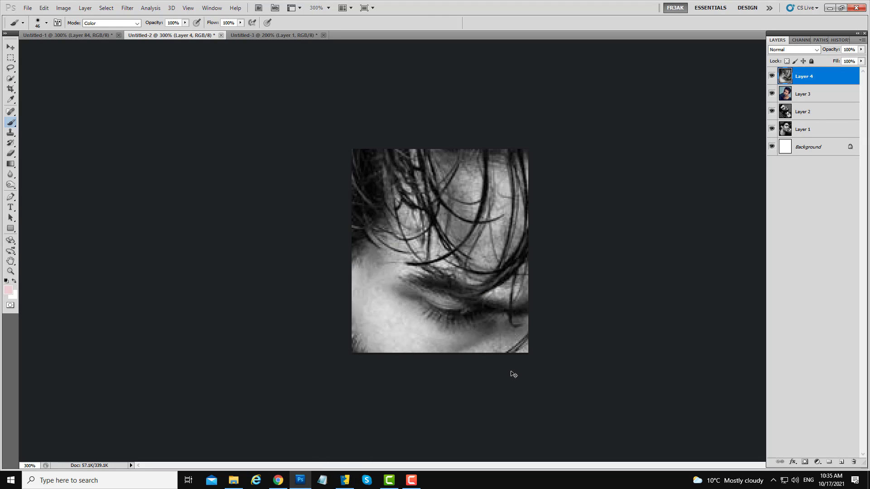
- Scale the wet-haired man's photo to about 59% and position it so his face fills the canvas
key(ctrl+t)
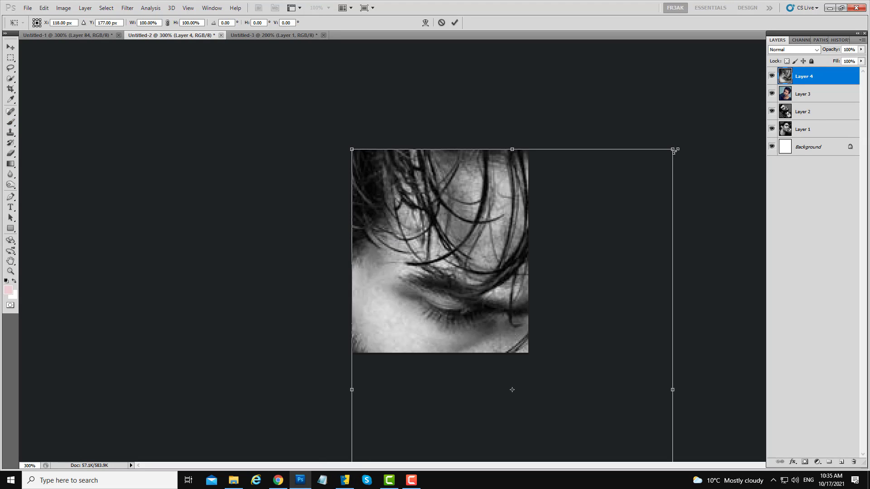
drag(673, 150, 553, 307)
drag(494, 369, 469, 214)
drag(562, 138, 541, 168)
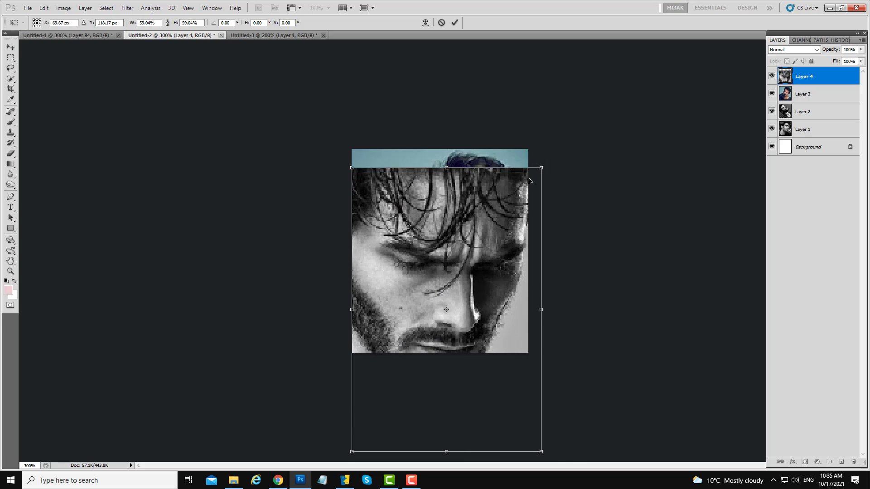
drag(483, 266, 475, 240)
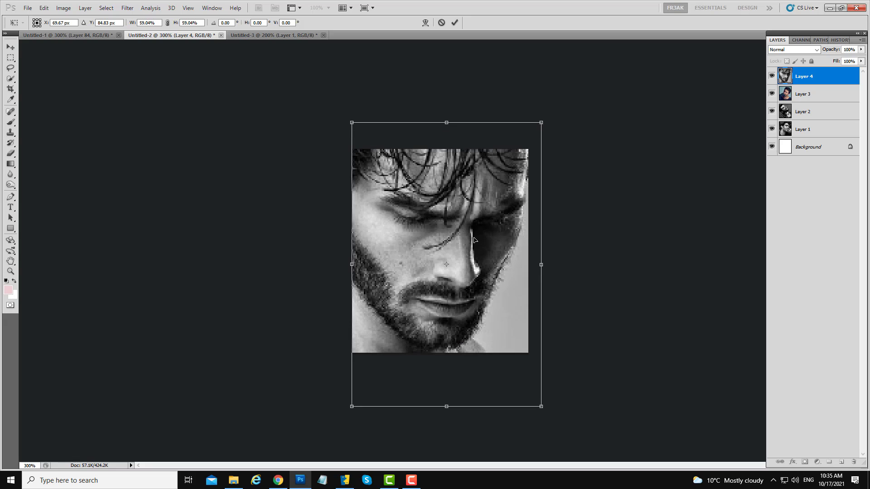
key(Return)
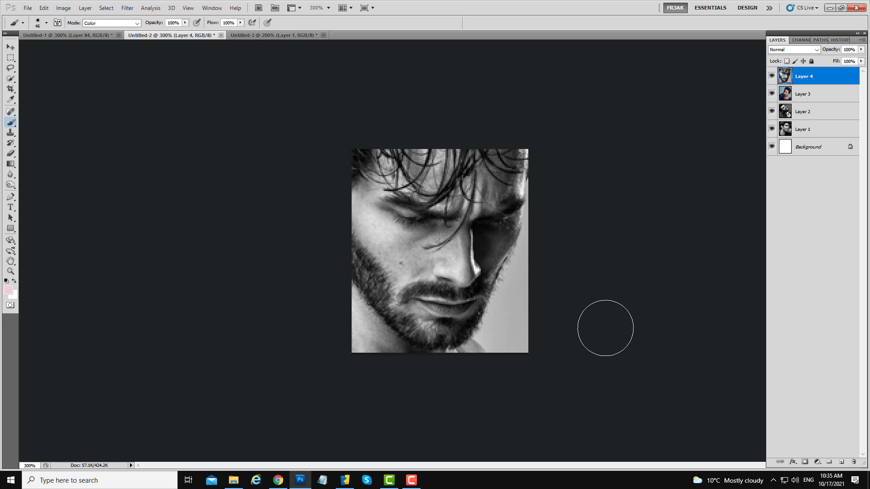
- Sharpen the wet-haired man's layer by repeating the last filter and apply Auto Color to it
key(ctrl+f)
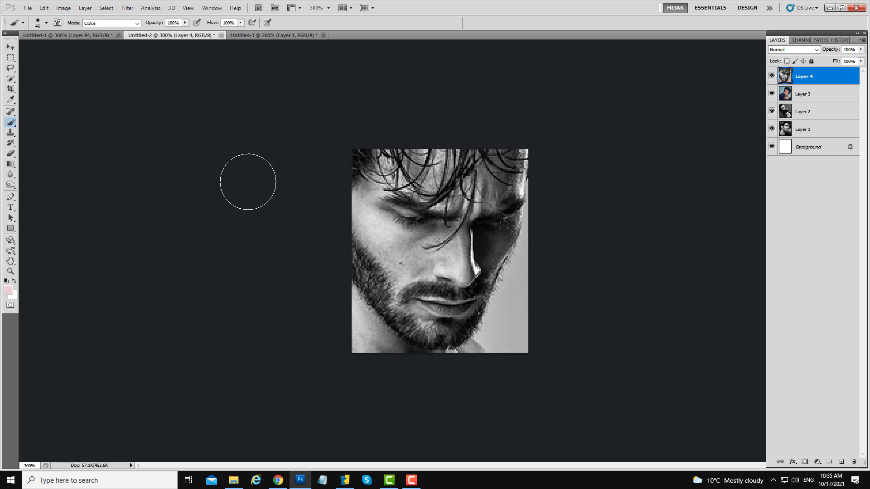
click(68, 10)
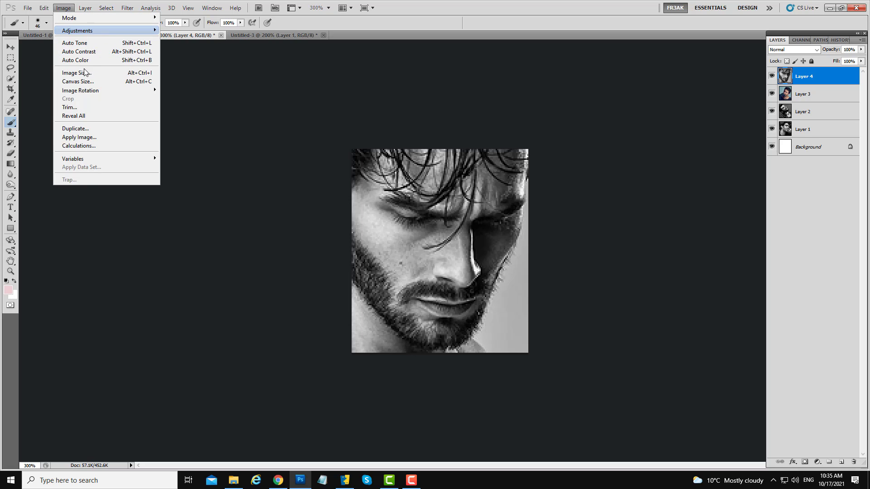
click(83, 62)
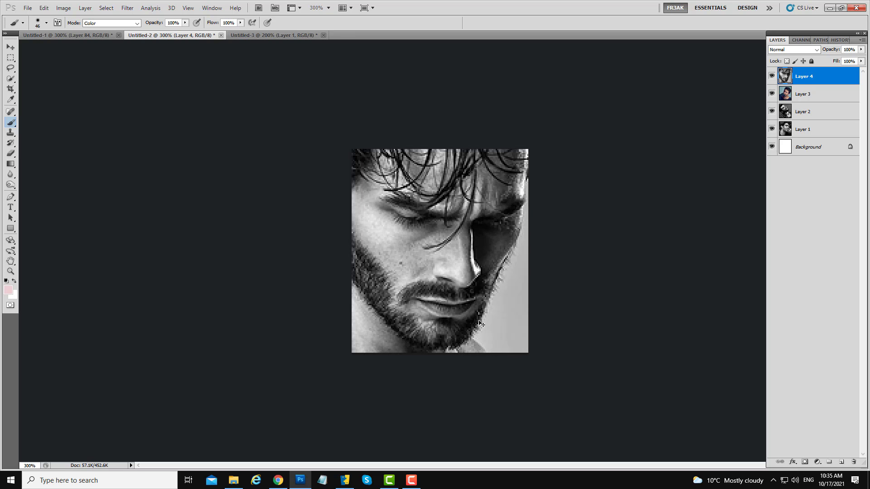
- Set up a CompuServe GIF copy of the wet-haired man's avatar in 130 male cuts, numbered after fr3ak 0502.gif
click(27, 8)
click(62, 145)
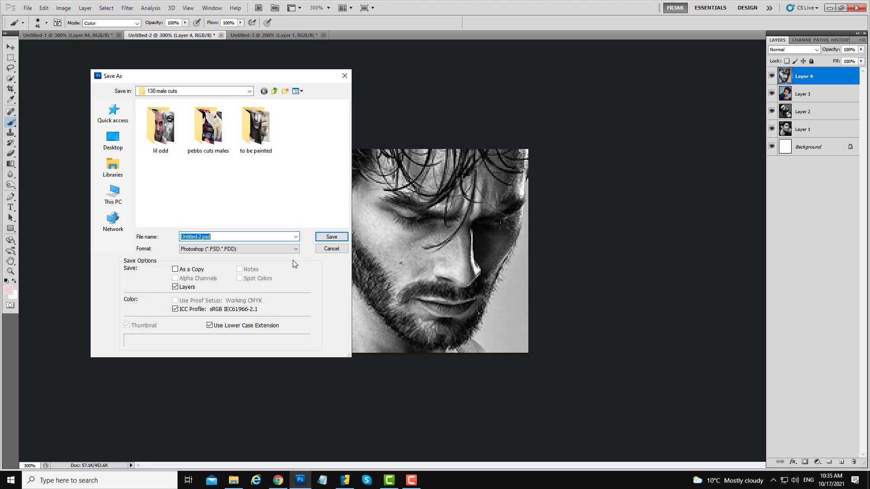
click(296, 250)
click(239, 281)
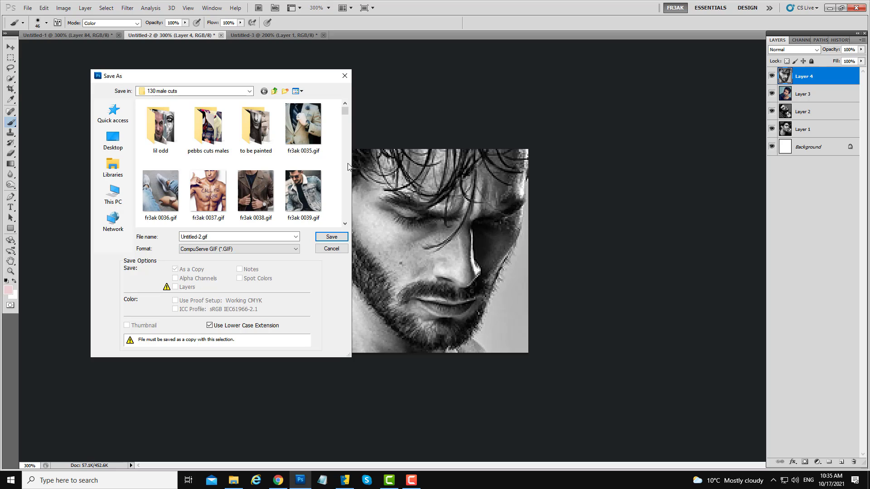
drag(344, 110, 345, 216)
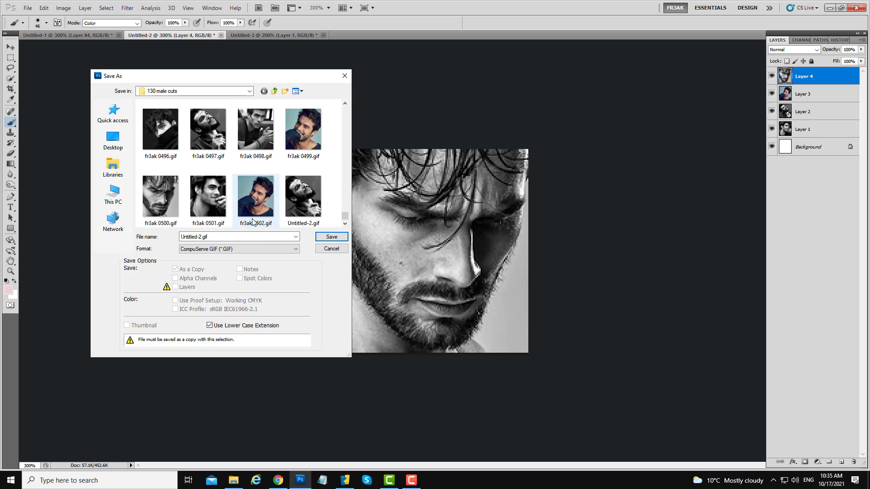
click(210, 240)
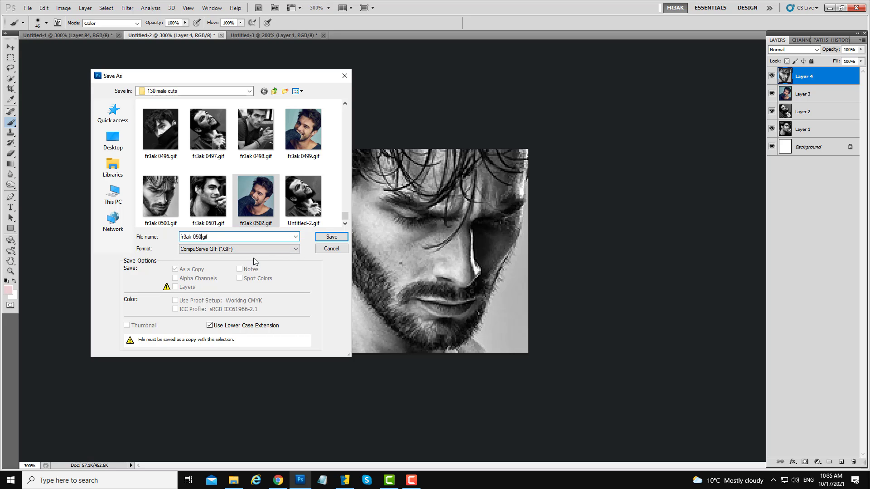
- Save the wet-haired man's GIF with flattened layers and a 256-color Local (Selective) palette without dither
click(331, 237)
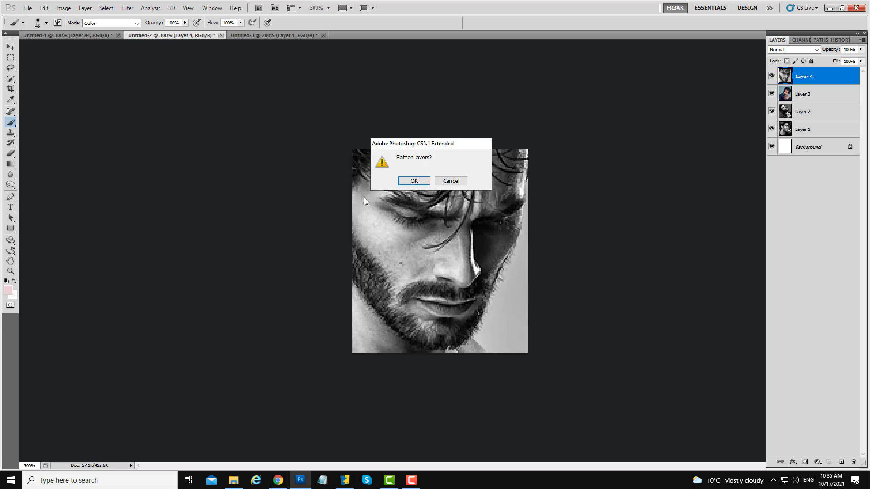
click(410, 181)
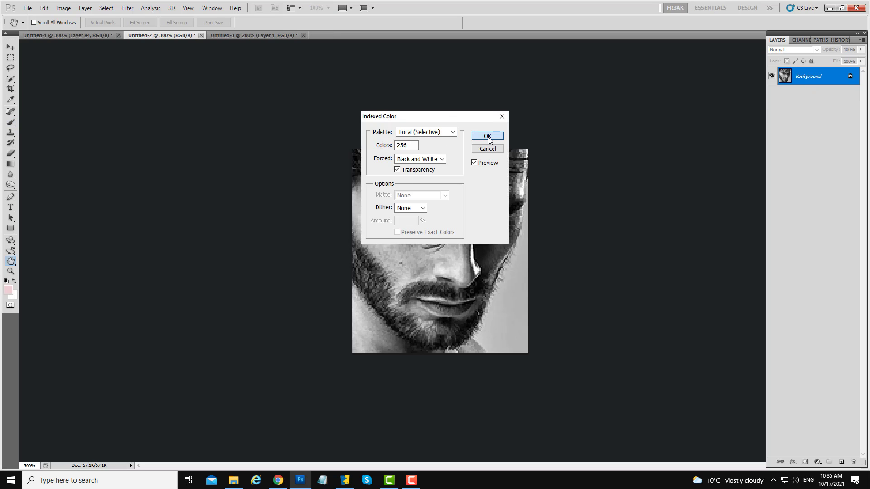
click(488, 138)
click(552, 194)
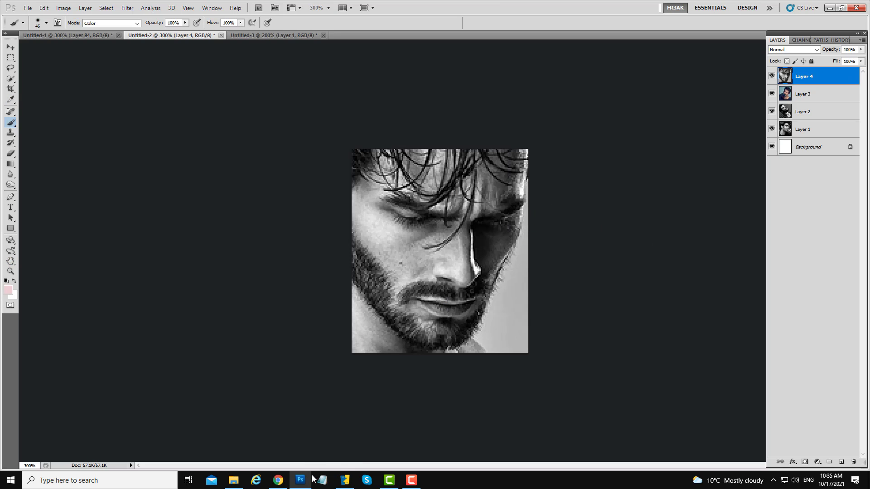
- Copy the black-and-white portrait of the man with his hand at his mouth from Pinterest and paste it into Untitled-2
click(279, 480)
scroll(541, 352, down, 5)
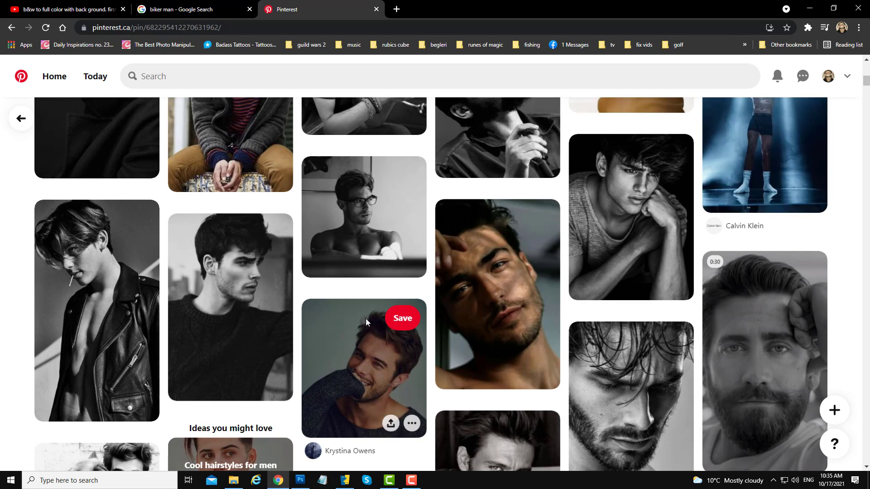
scroll(520, 365, down, 1)
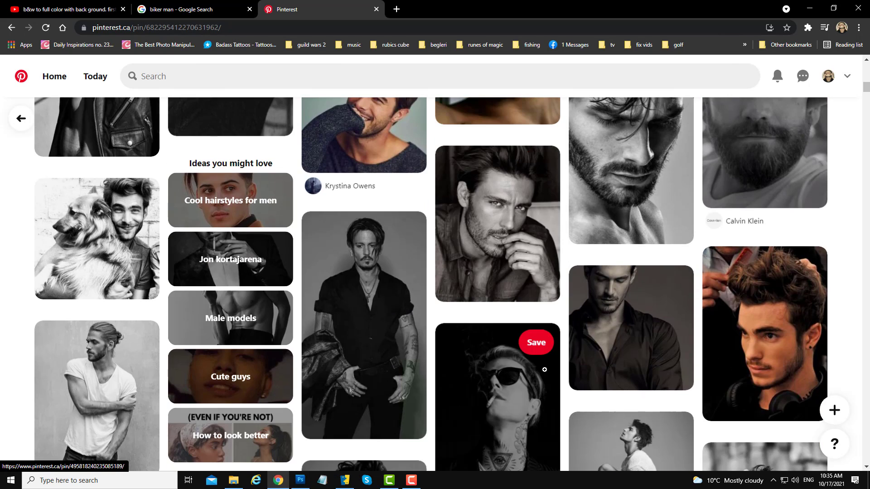
right_click(513, 239)
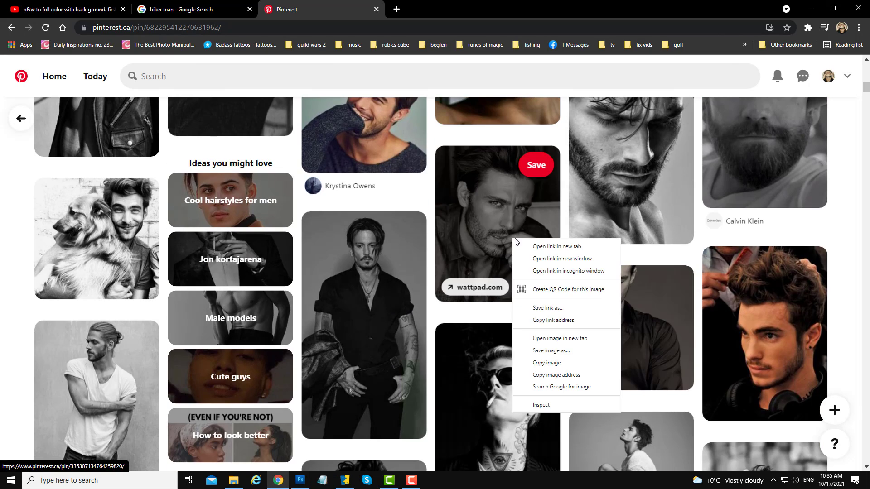
click(546, 363)
click(301, 481)
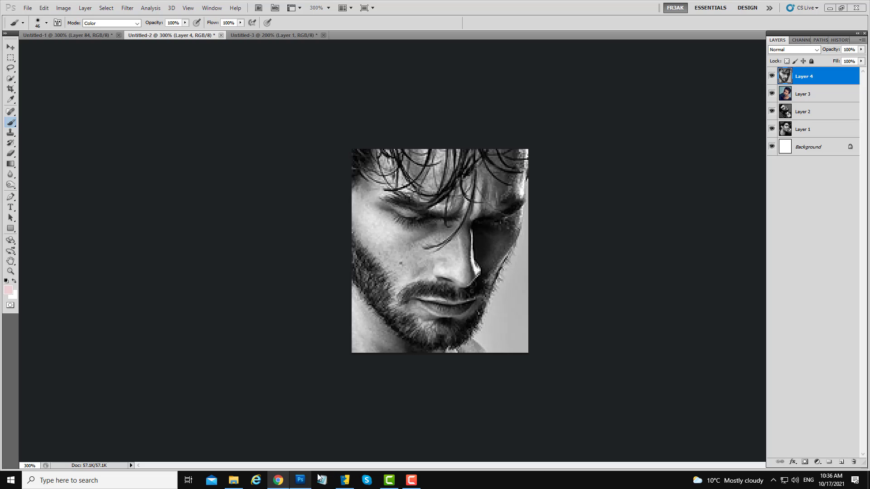
key(ctrl+v)
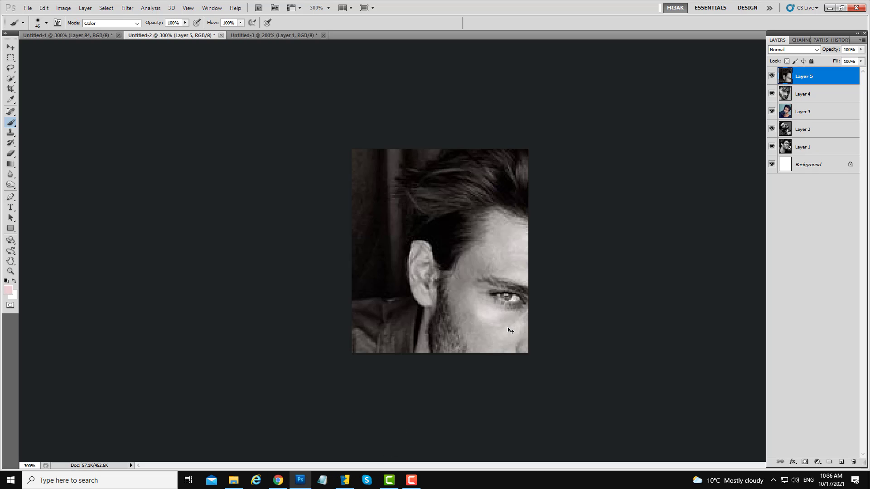
- Scale the pasted portrait down proportionally and position it so the man's head and hand fill the Untitled-2 canvas
key(ctrl+t)
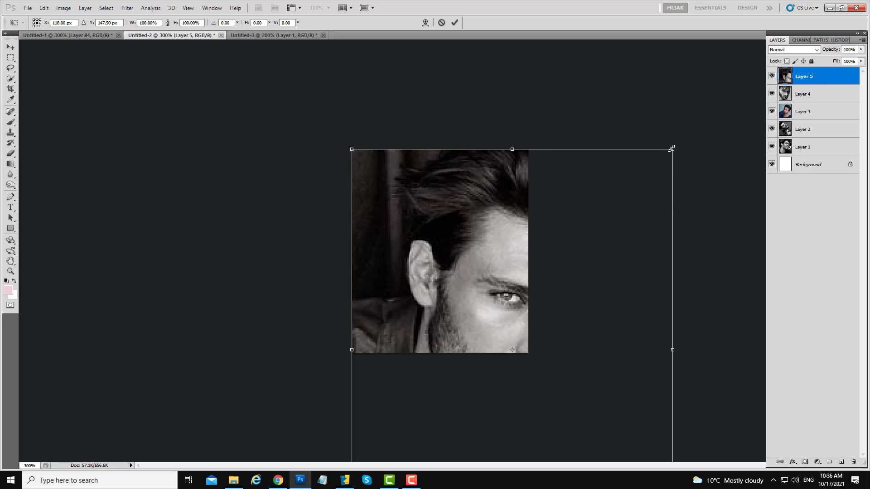
drag(671, 148, 547, 349)
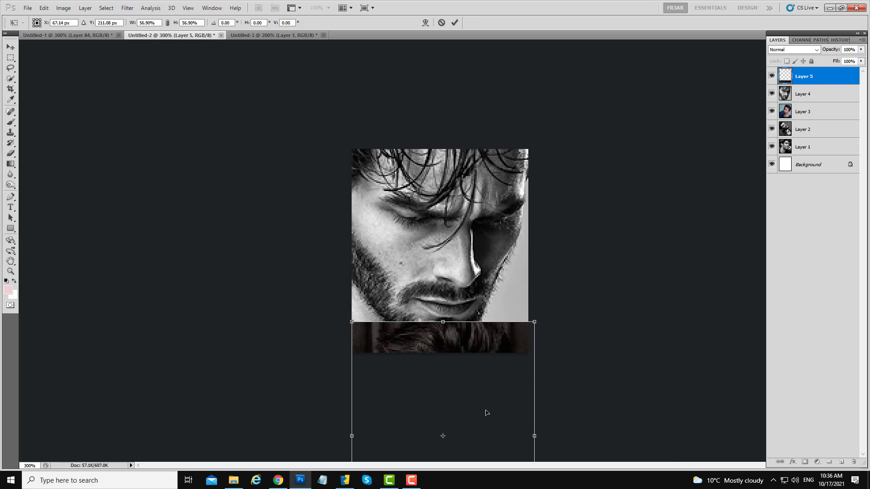
drag(487, 412, 482, 239)
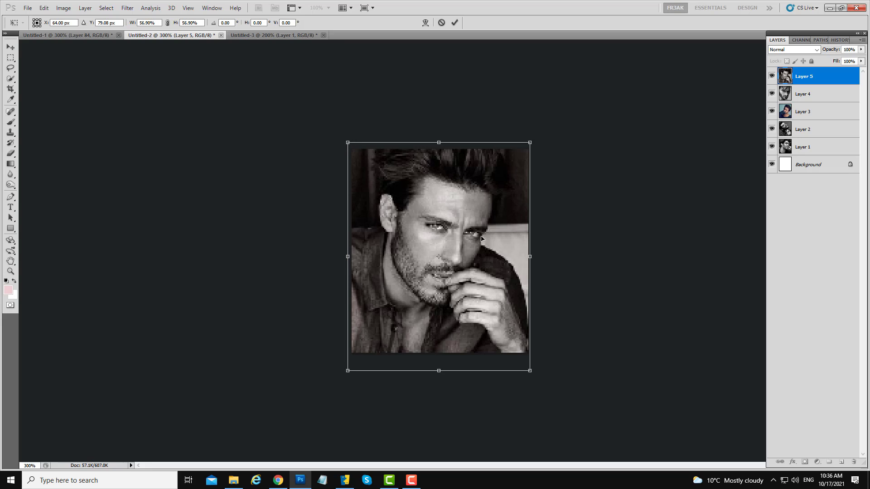
drag(531, 372, 549, 392)
key(Return)
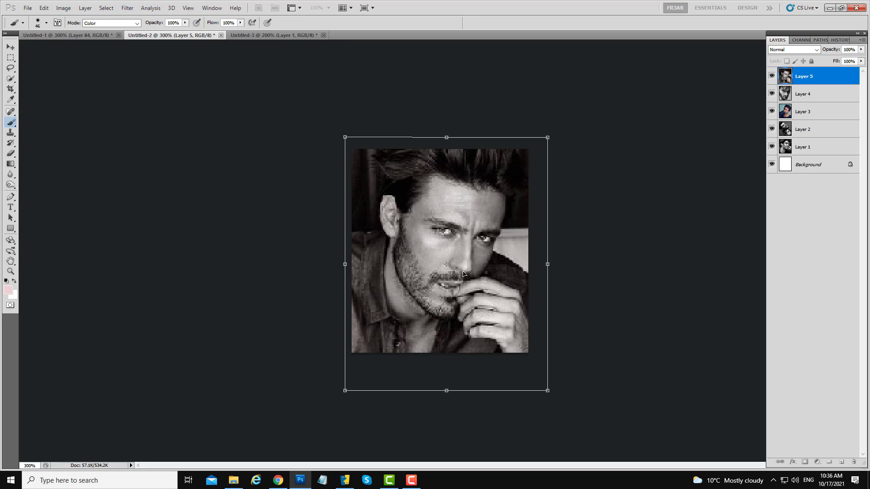
- Sharpen the portrait layer by repeating the last filter and fade the effect to 67% opacity in Normal mode
key(b)
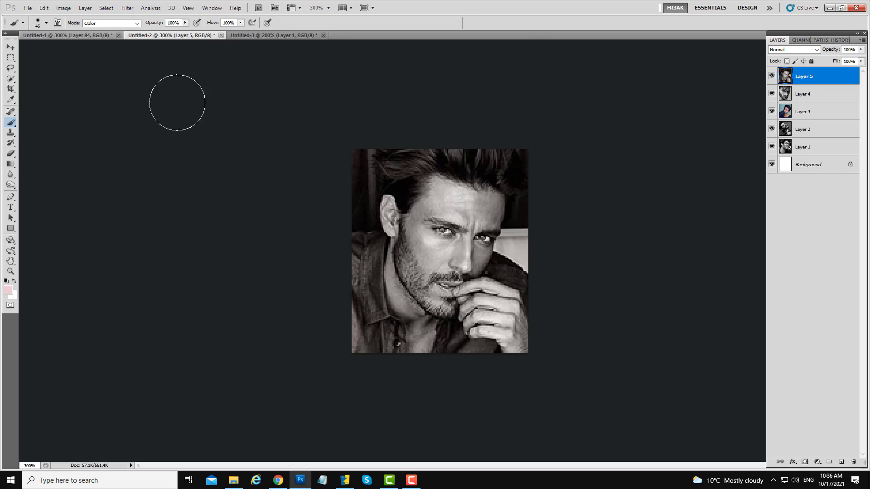
click(45, 8)
click(55, 49)
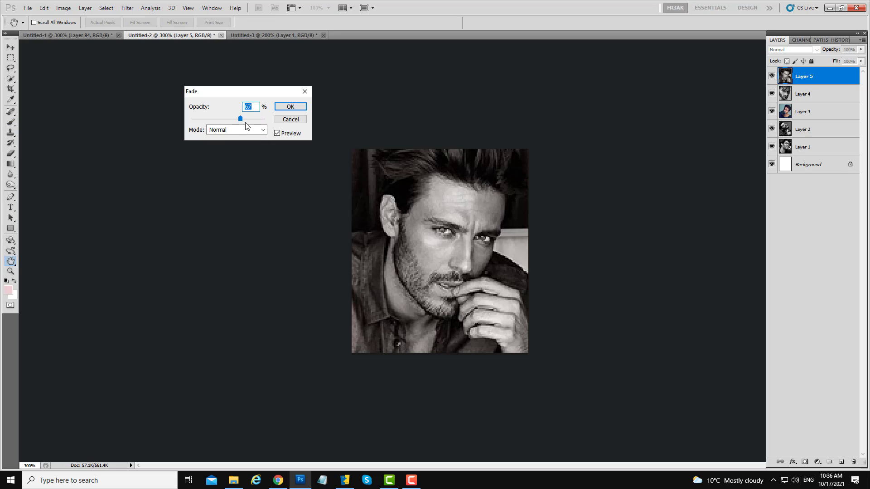
click(291, 106)
- Apply Auto Color to the hand-at-mouth portrait and compare it with the uncorrected version, keeping the correction
click(67, 9)
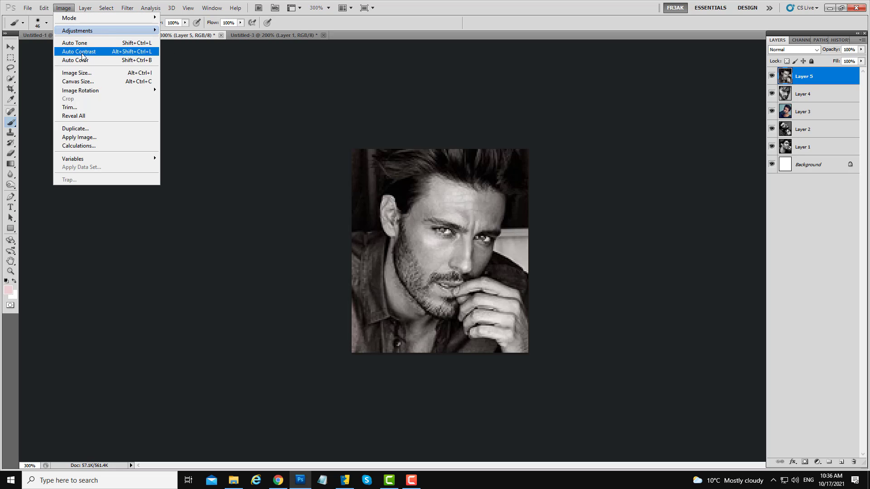
click(83, 60)
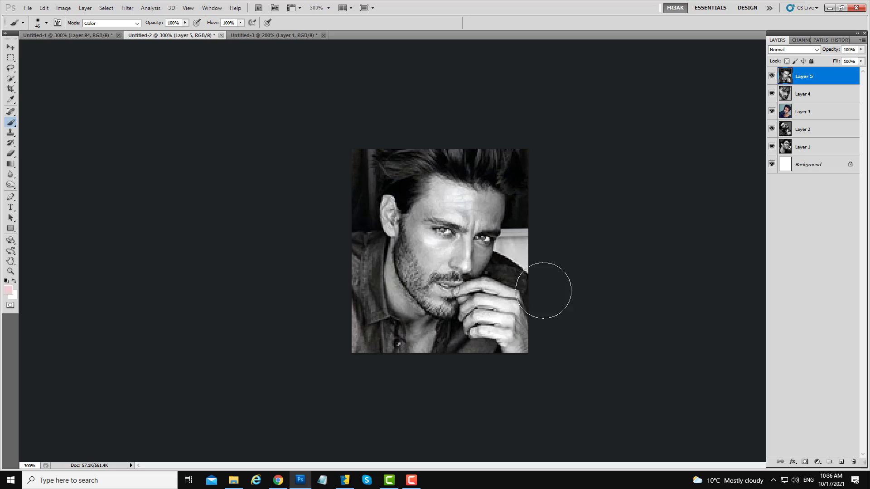
key(ctrl+z)
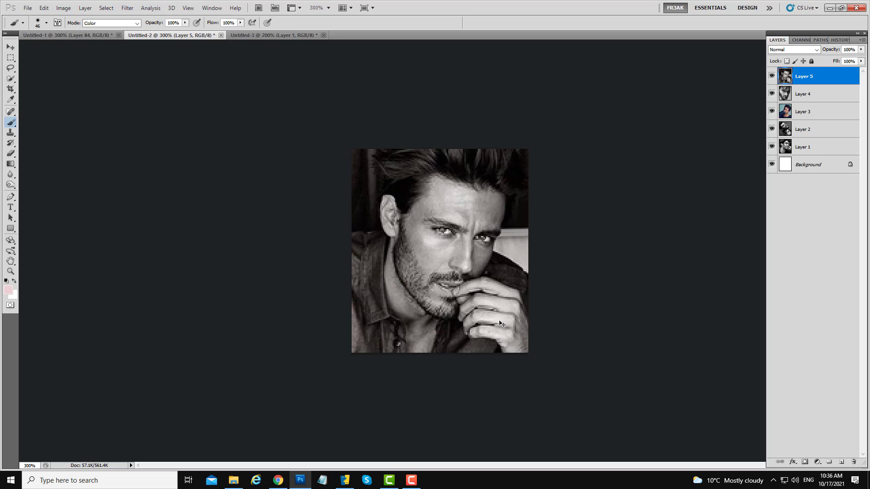
key(ctrl+z)
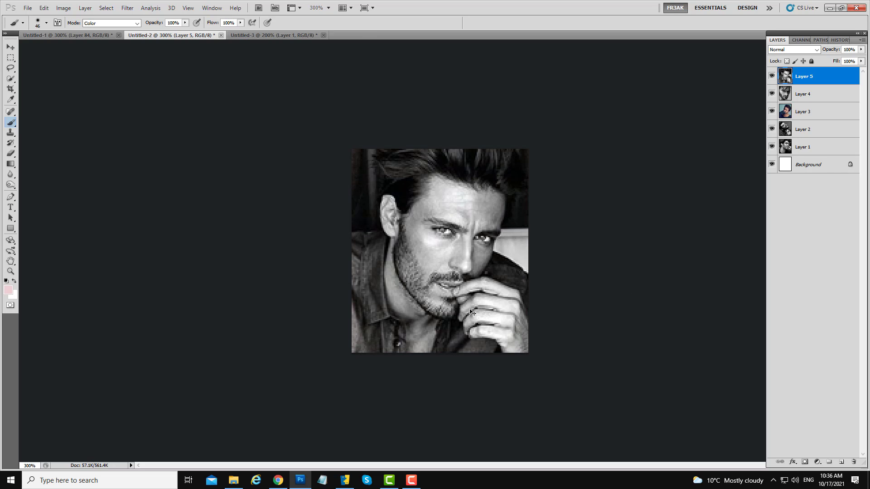
- Set up a CompuServe GIF copy of the portrait in 130 male cuts, named fr3ak 0504.gif
click(28, 7)
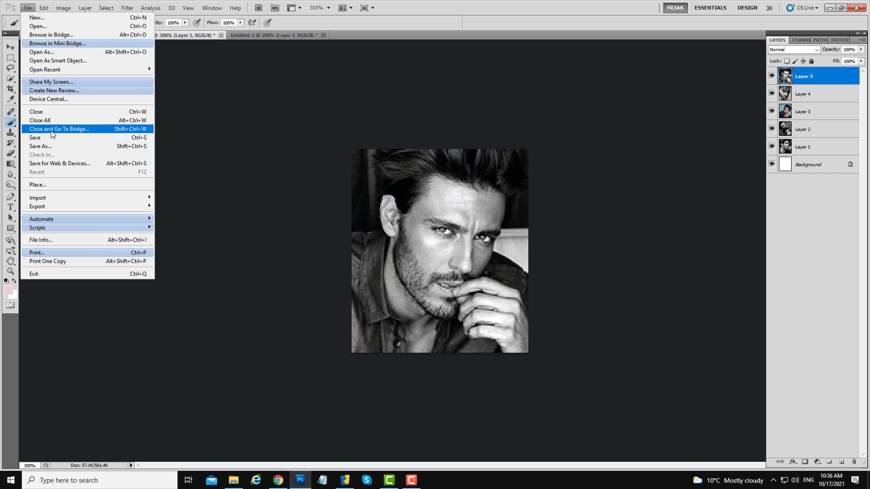
click(48, 138)
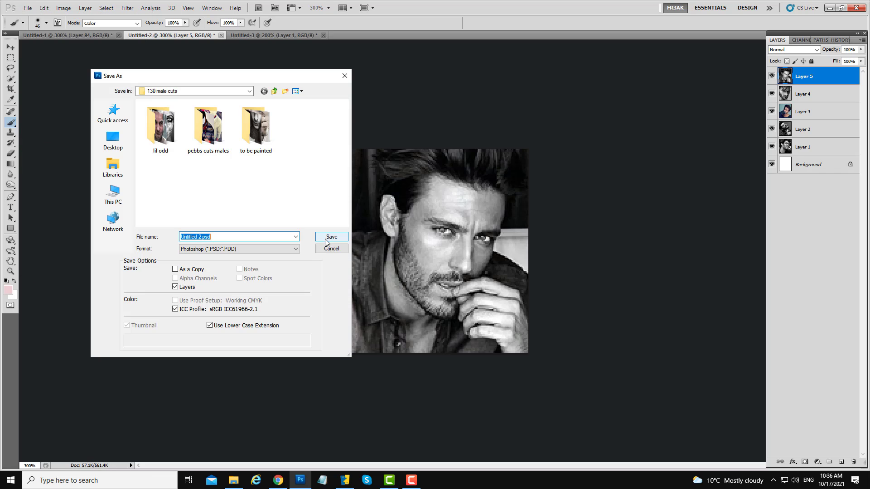
click(295, 249)
click(206, 281)
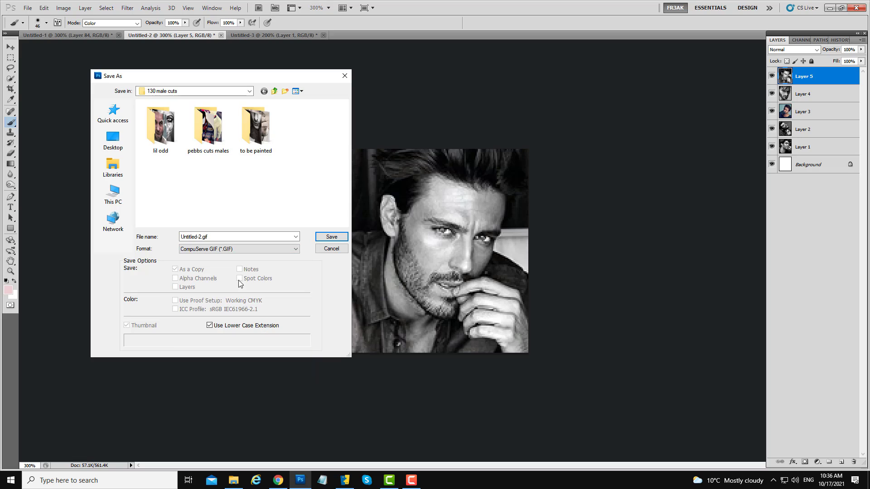
scroll(344, 117, down, 1)
drag(344, 117, 344, 220)
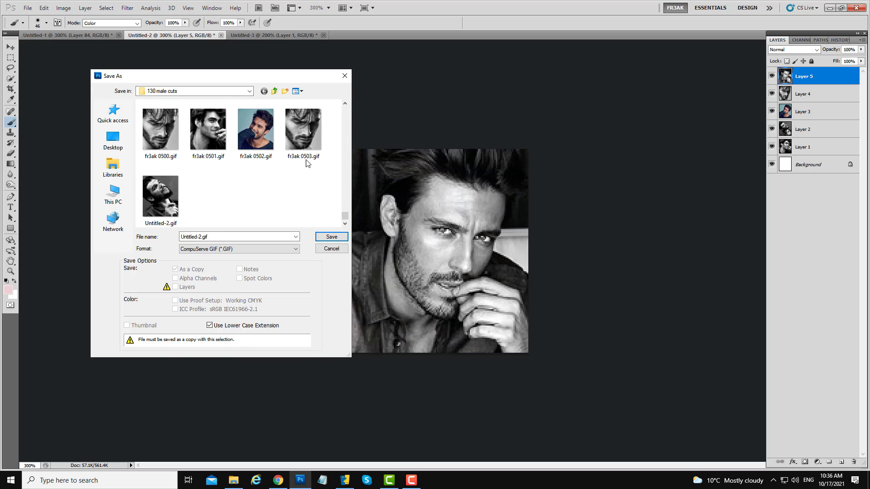
click(304, 133)
click(217, 238)
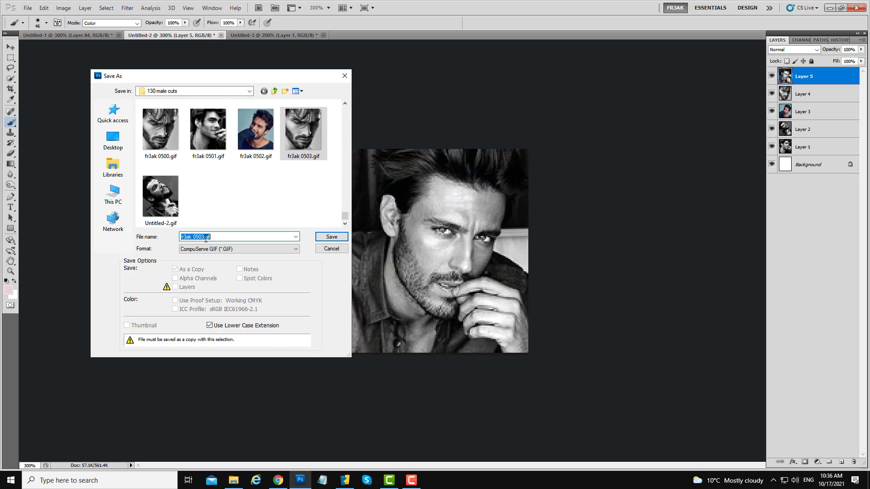
click(205, 237)
key(BackSpace)
text(4)
- Save the GIF copy with flattened layers, the offered indexed color settings and Normal row order
click(339, 240)
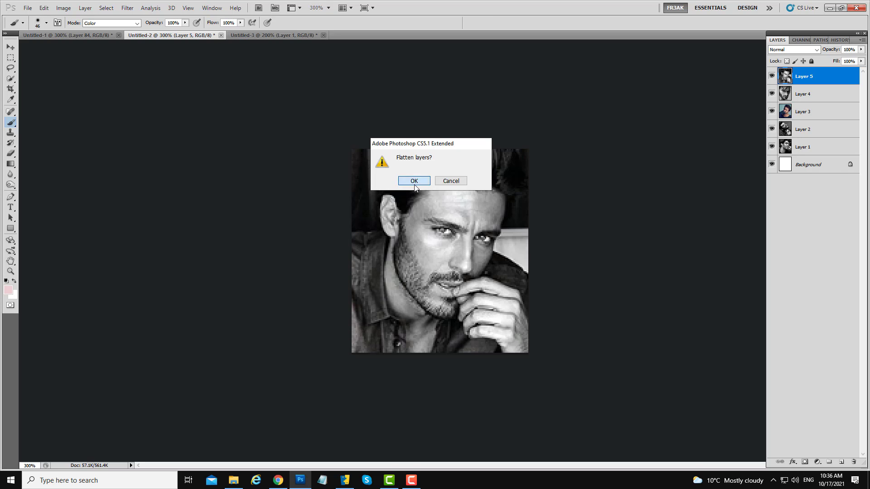
click(414, 181)
click(488, 136)
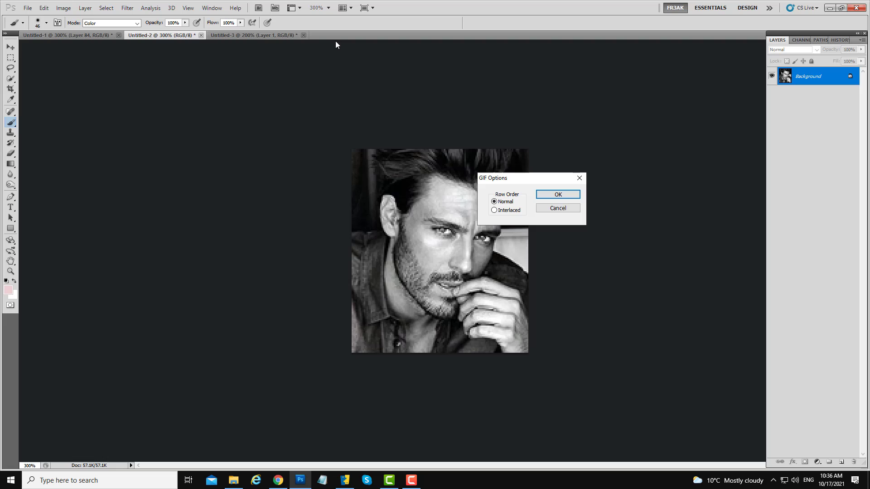
click(559, 194)
- Paste the same portrait into Untitled-3, scale it to 66% and position it to fill the square canvas
click(271, 36)
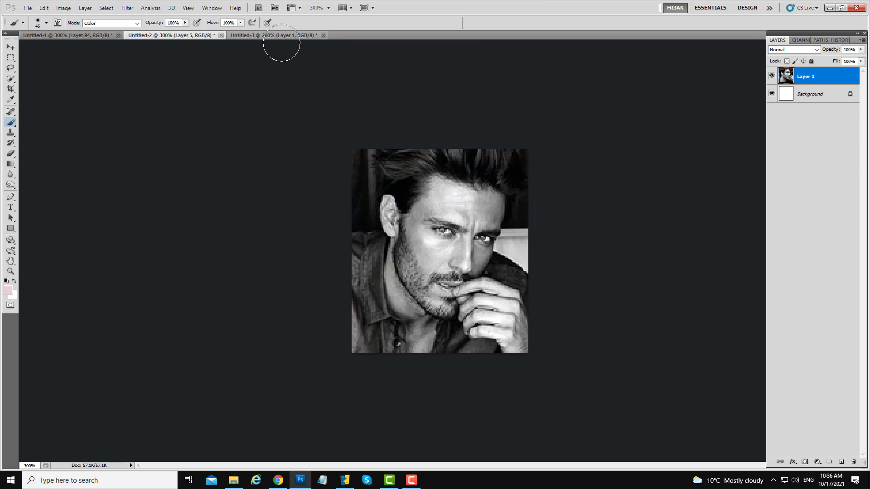
key(ctrl+v)
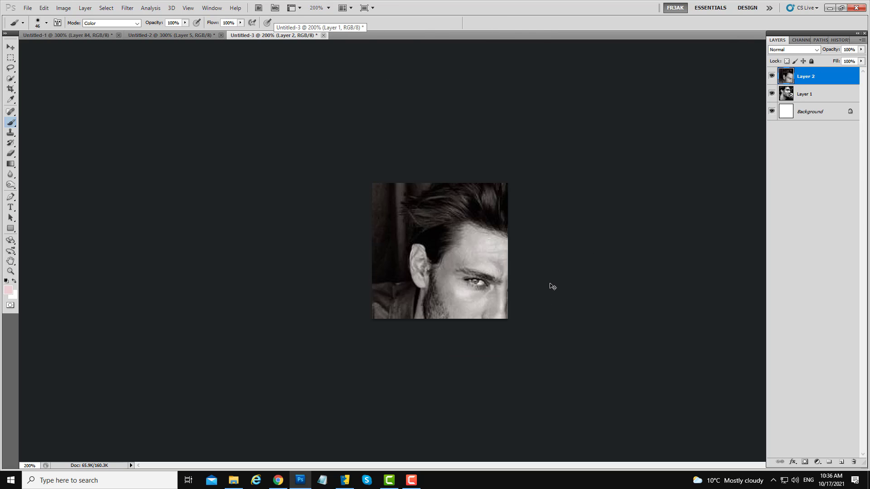
key(ctrl+t)
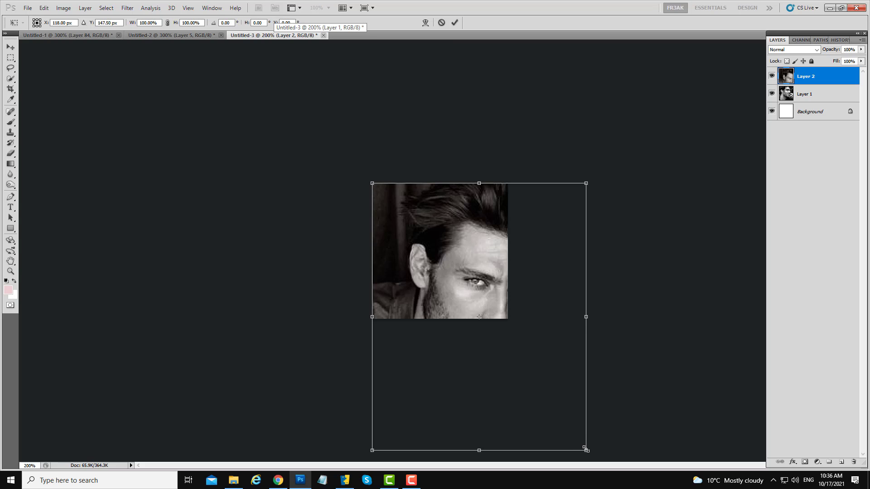
drag(586, 449, 477, 331)
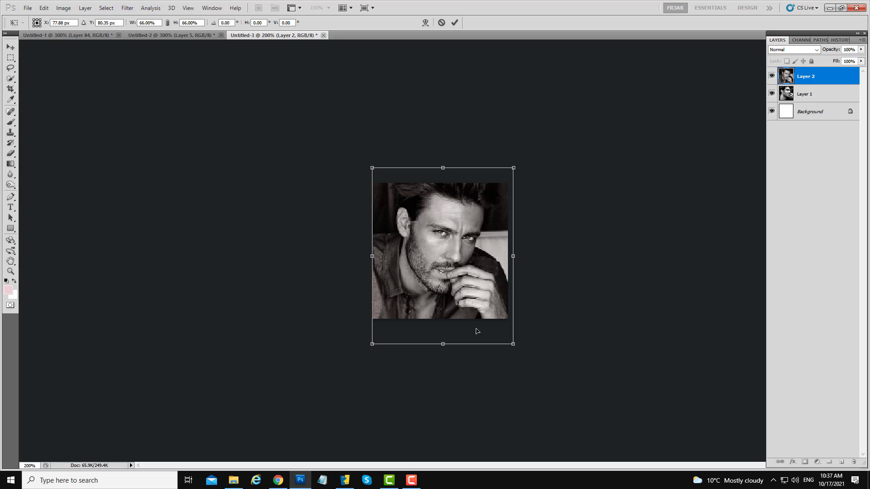
key(Return)
key(b)
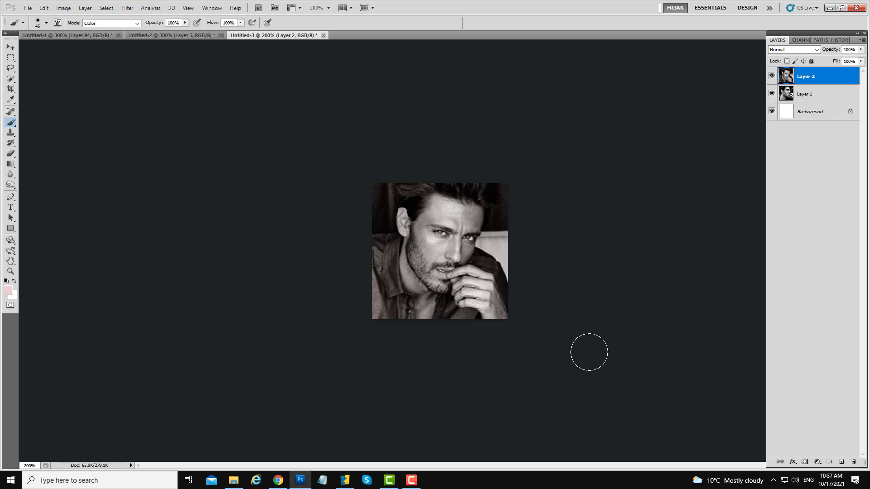
- Sharpen the portrait in Untitled-3 with a faded Topaz InFocus filter and apply Auto Color to it
key(ctrl+f)
click(43, 8)
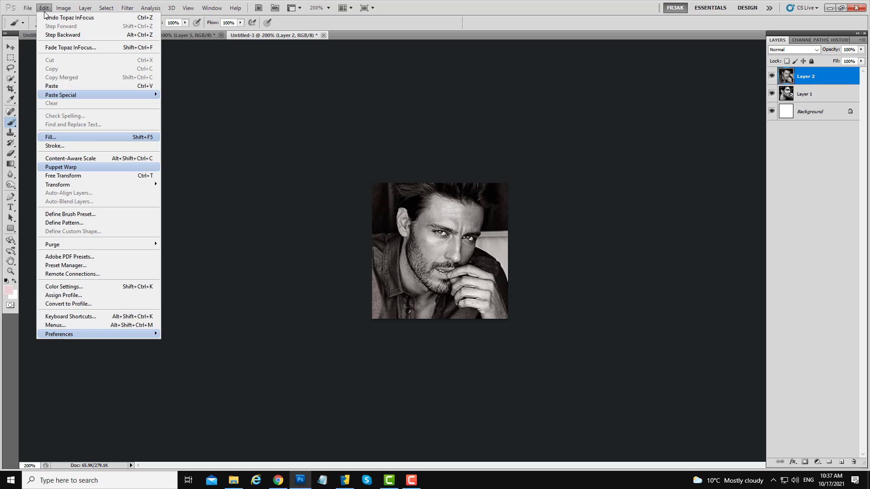
click(58, 45)
click(284, 109)
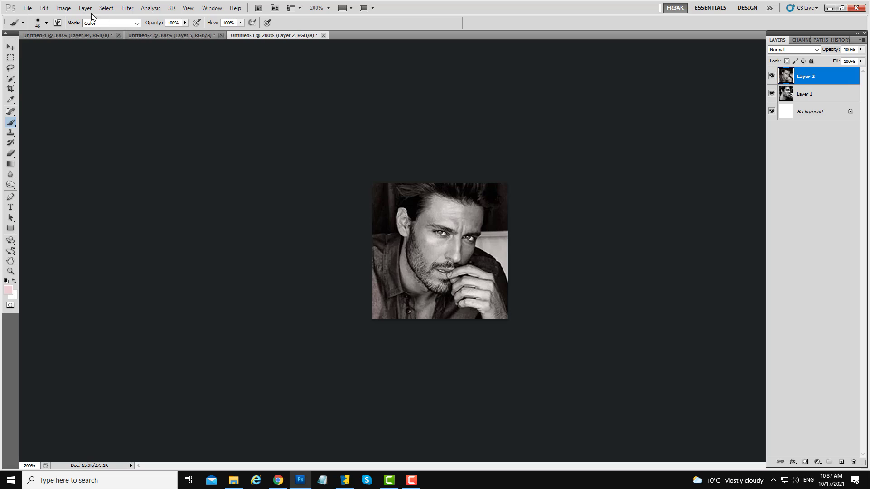
click(63, 8)
click(81, 58)
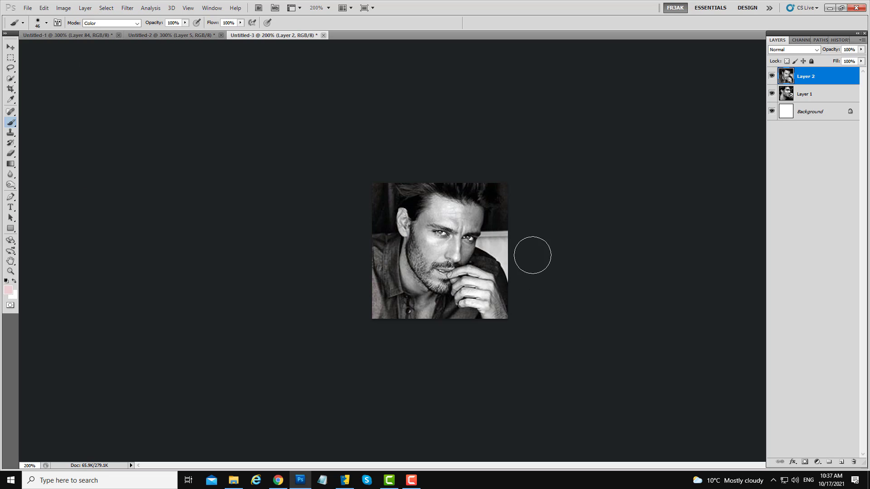
click(25, 8)
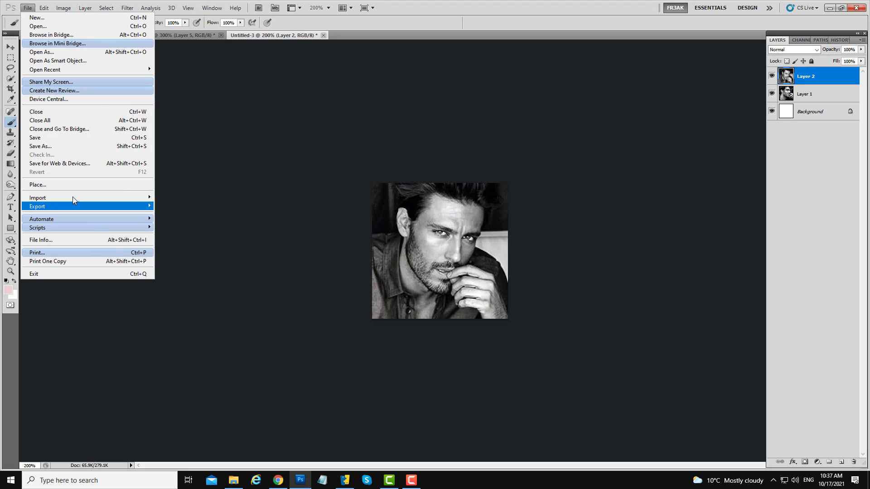
click(421, 138)
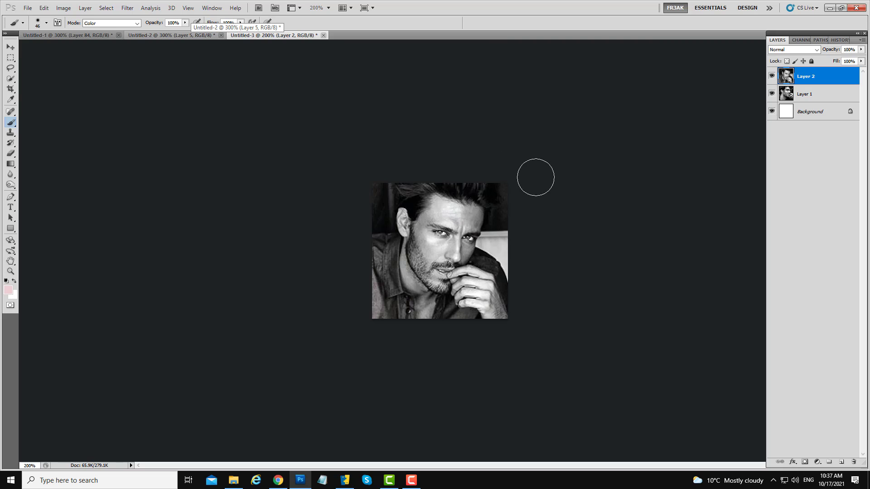
- Activate Untitled-2 and copy the black-and-white Pinterest portrait of the man in a leopard-print jacket with his fist at his mouth
click(167, 37)
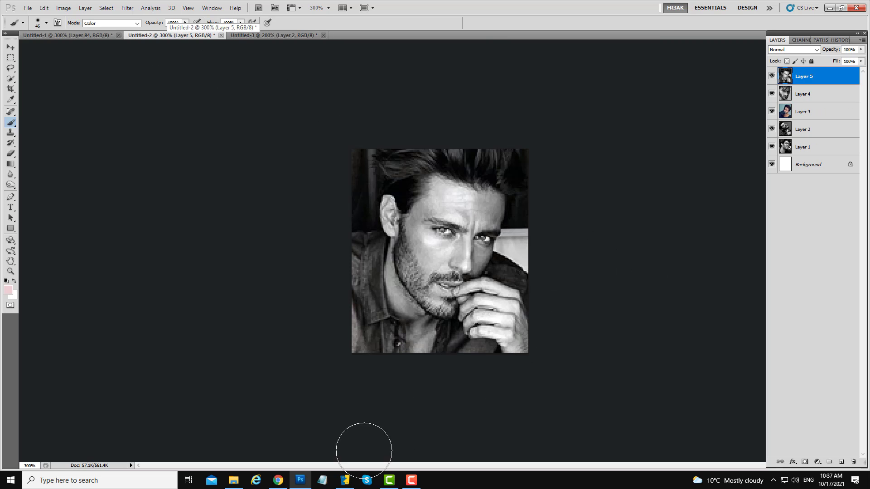
click(278, 481)
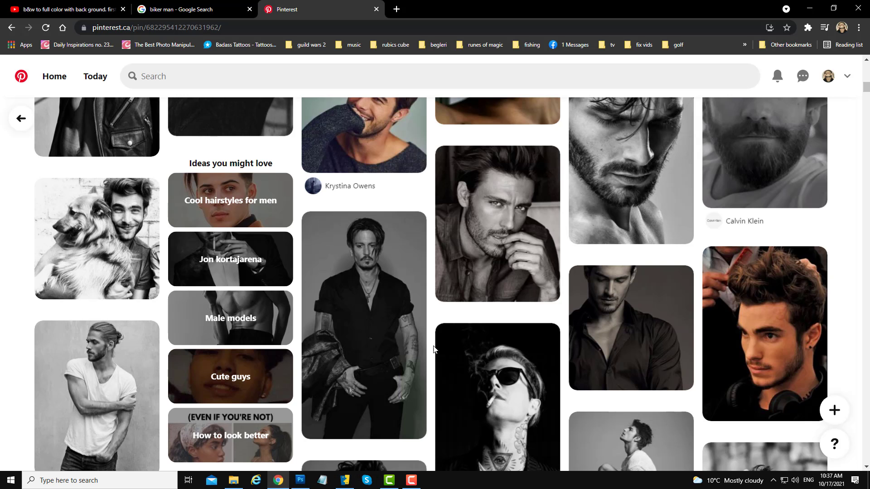
scroll(472, 302, down, 5)
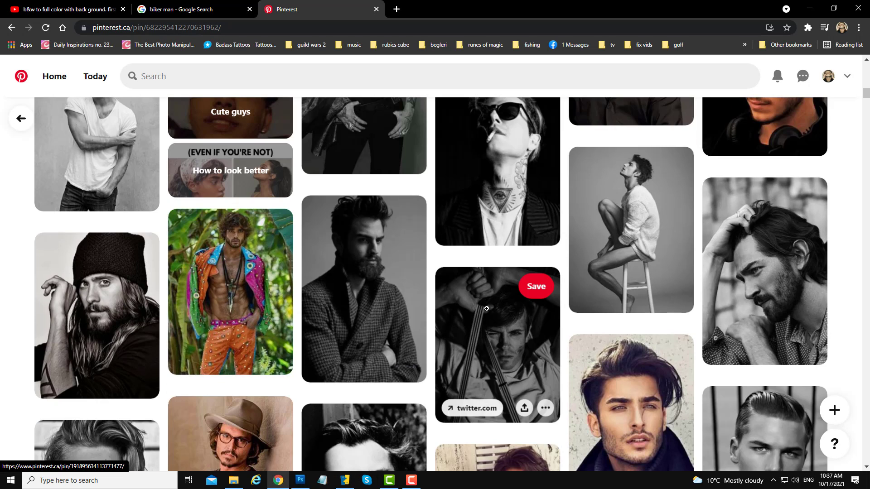
scroll(486, 309, down, 5)
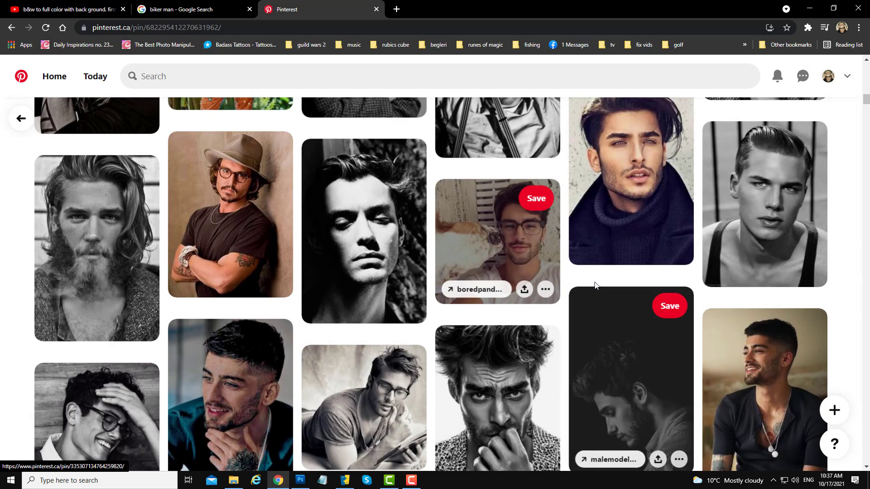
scroll(447, 345, down, 3)
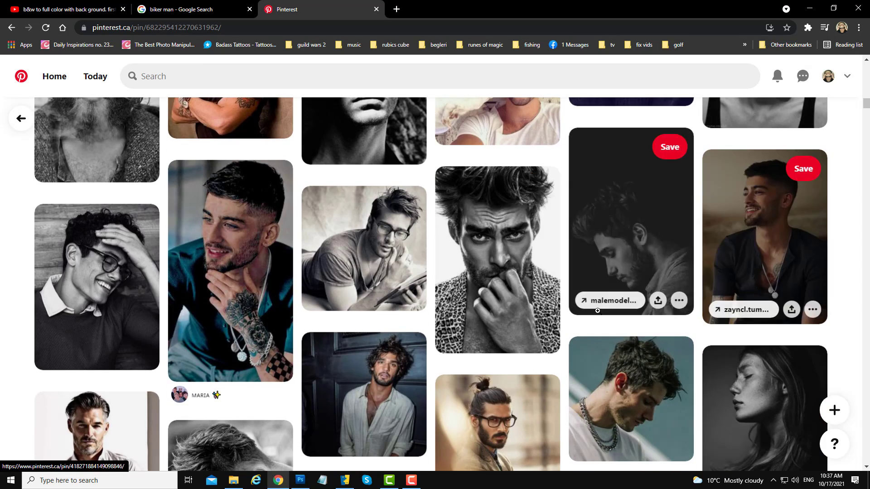
right_click(500, 274)
click(528, 400)
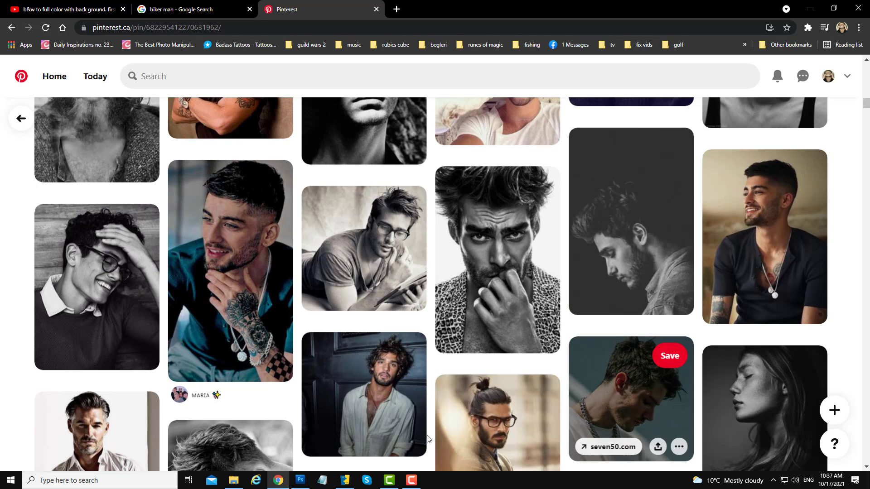
- Paste the copied portrait into Untitled-2 in Photoshop, scale it to about 60% and position it to fill the canvas
click(300, 480)
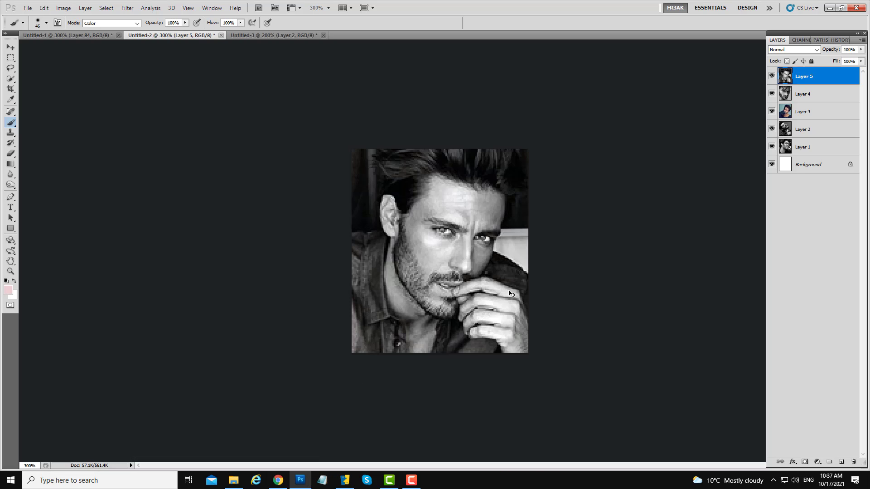
key(ctrl+v)
key(ctrl+t)
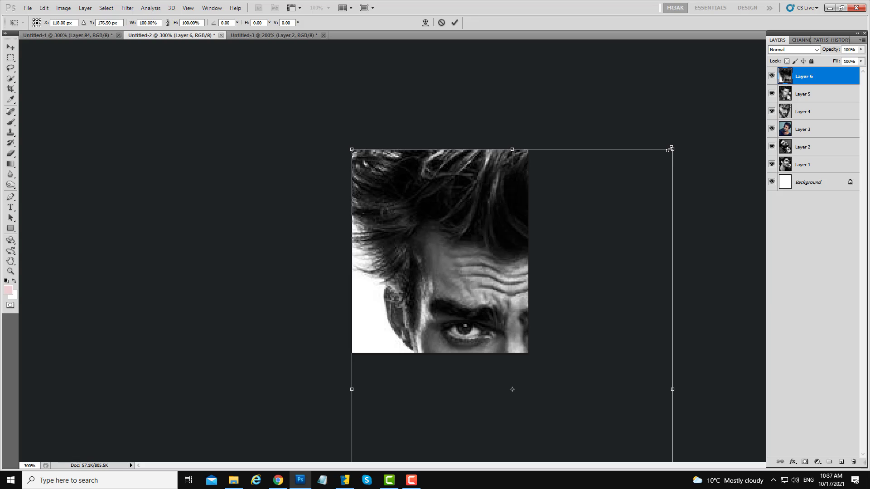
drag(671, 149, 555, 324)
drag(536, 398, 483, 195)
drag(526, 417, 515, 374)
drag(446, 255, 439, 258)
drag(538, 111, 530, 121)
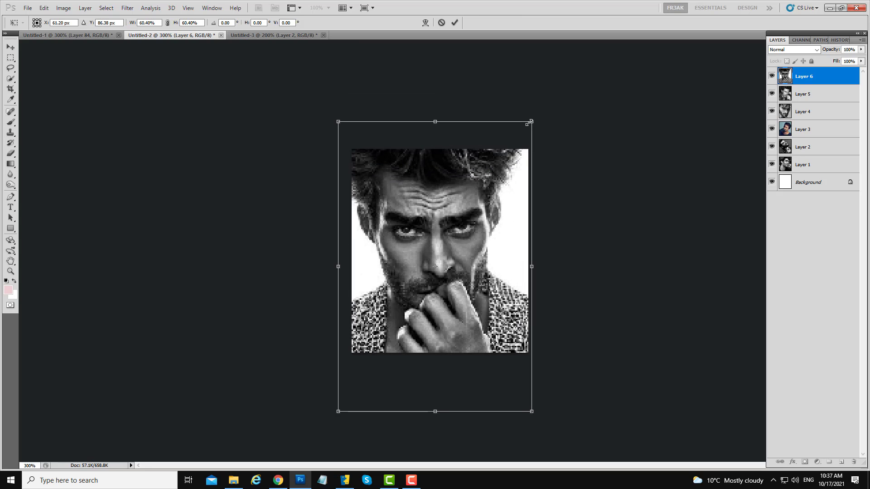
mouse_move(441, 286)
mouse_down()
mouse_move(444, 266)
mouse_move(444, 306)
mouse_move(444, 288)
mouse_up()
key(b)
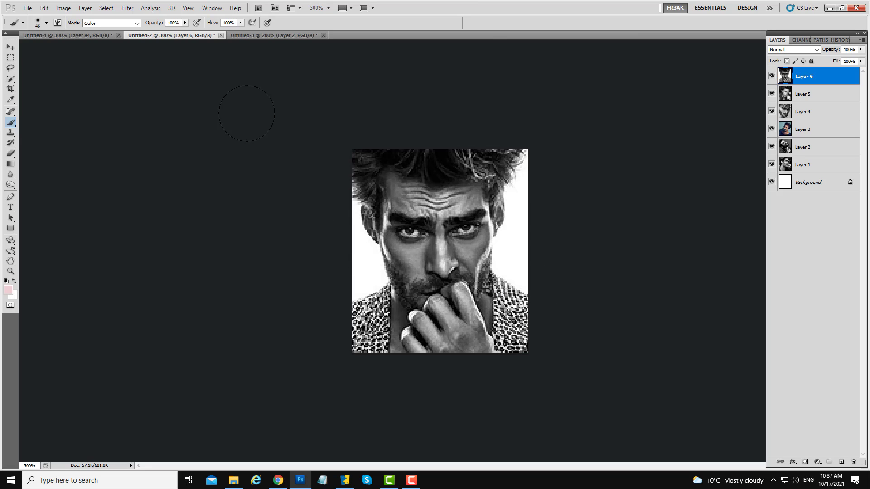
- Apply Auto Color to the pasted portrait and lighten it with Shadows/Highlights at a shadows amount of 33%
click(65, 8)
click(83, 61)
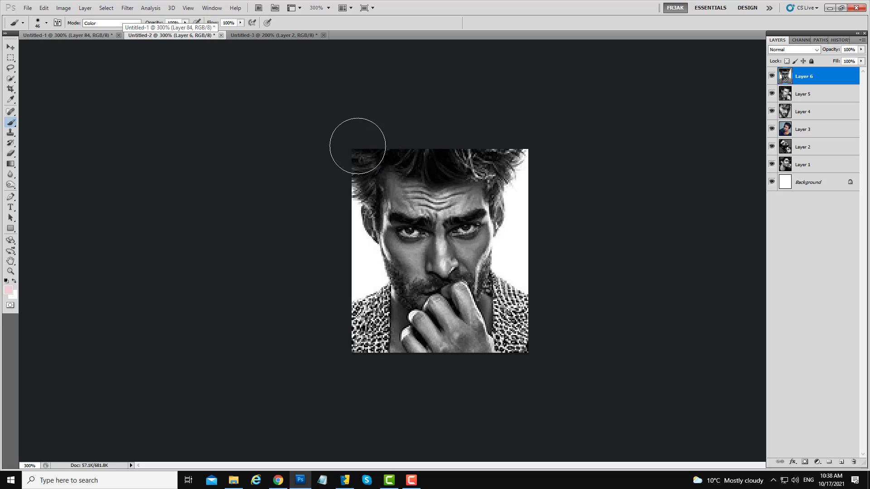
click(63, 7)
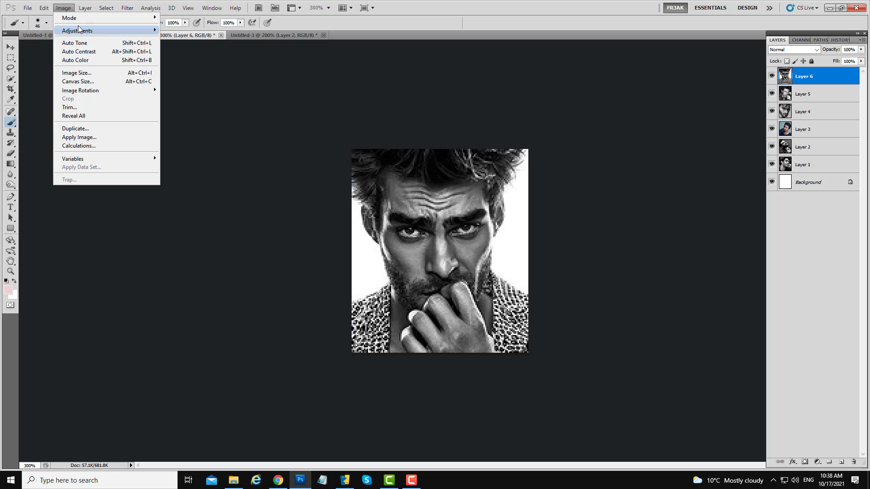
mouse_move(90, 34)
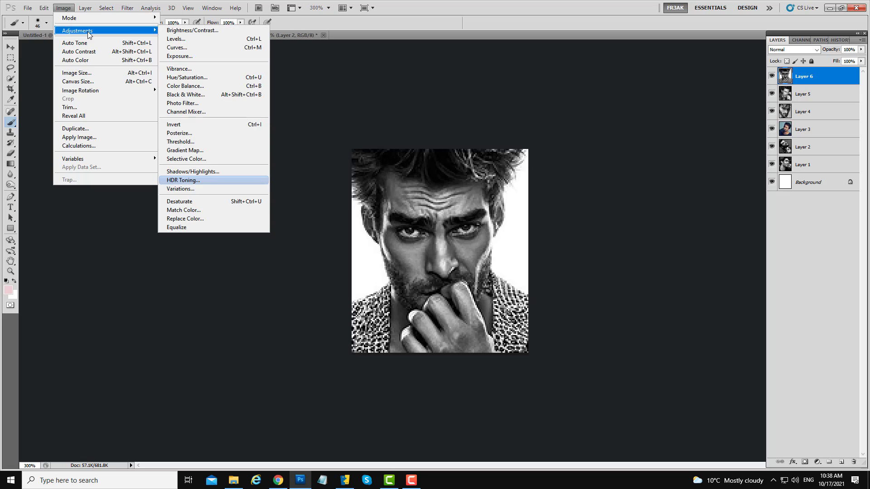
click(203, 172)
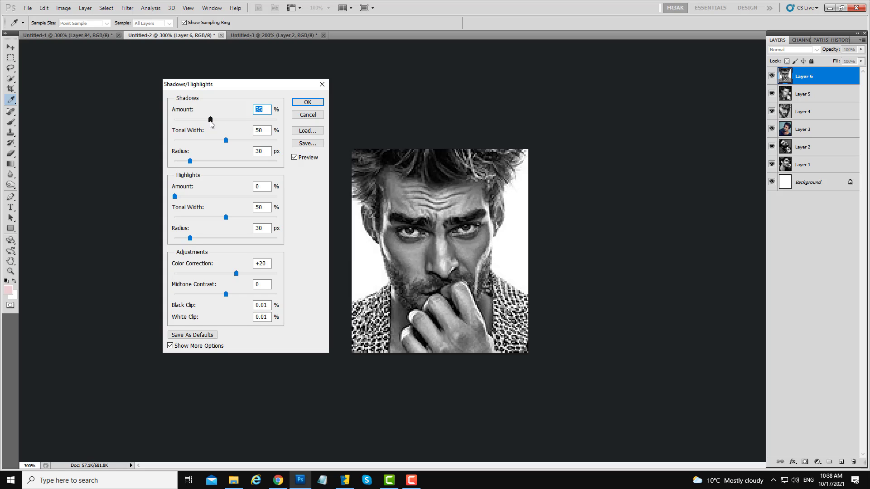
drag(213, 121, 192, 132)
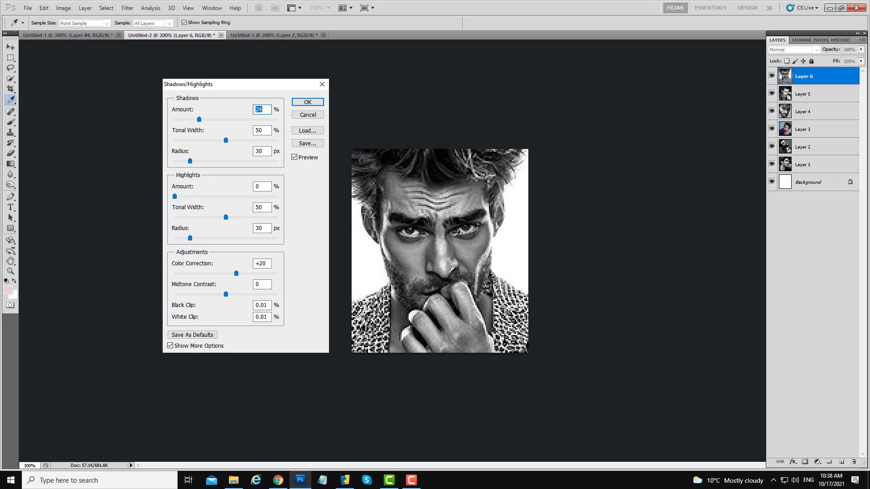
drag(201, 120, 157, 114)
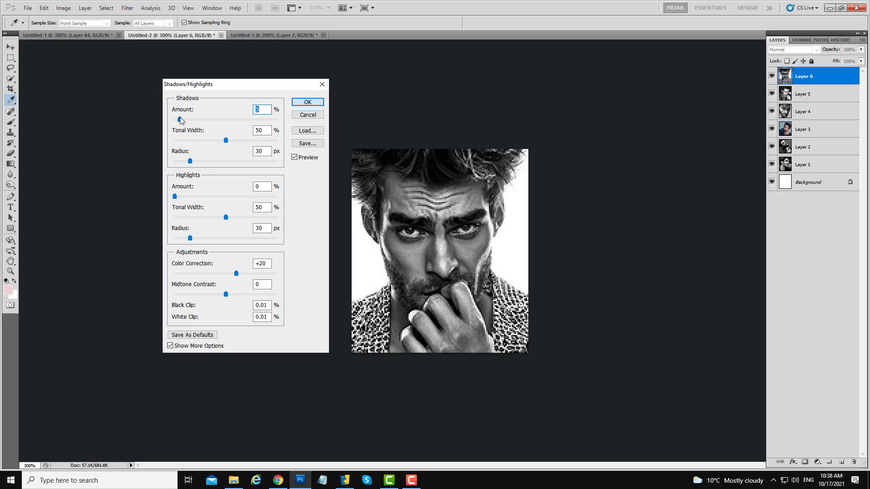
drag(180, 117, 215, 124)
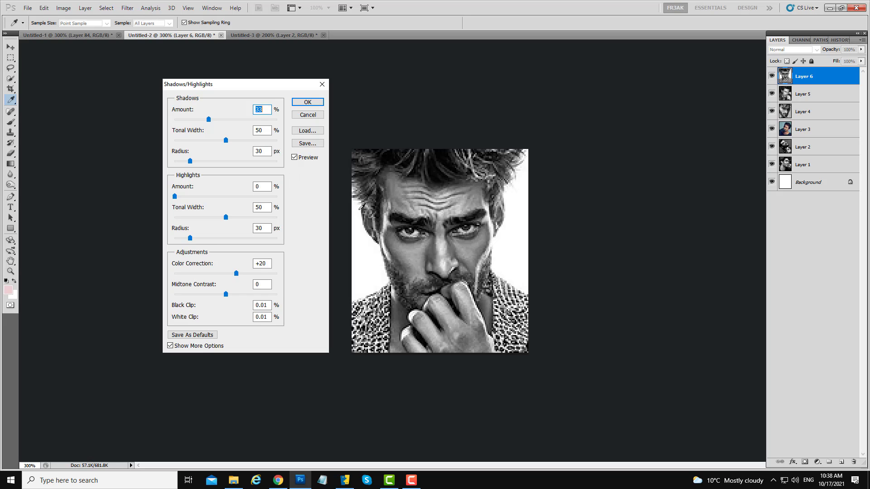
click(308, 103)
key(b)
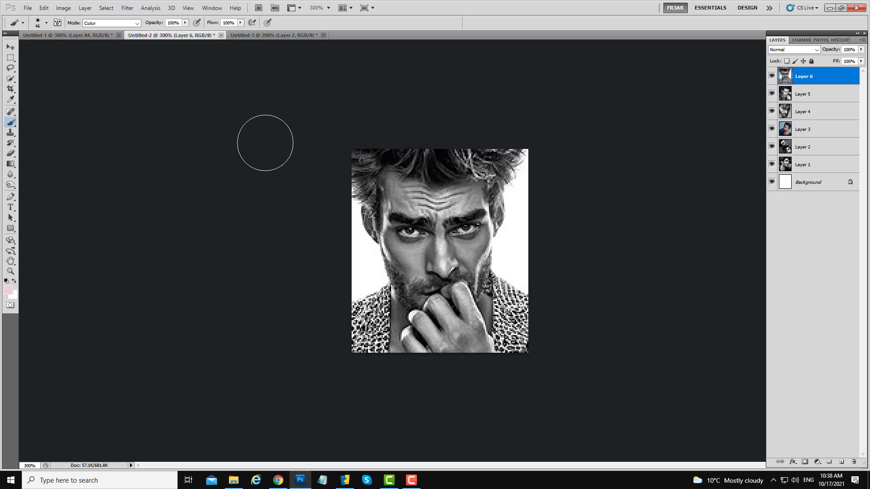
- Save a flattened CompuServe GIF copy of the portrait in 130 male cuts as fr3ak 0505.gif, with Normal row order
click(28, 9)
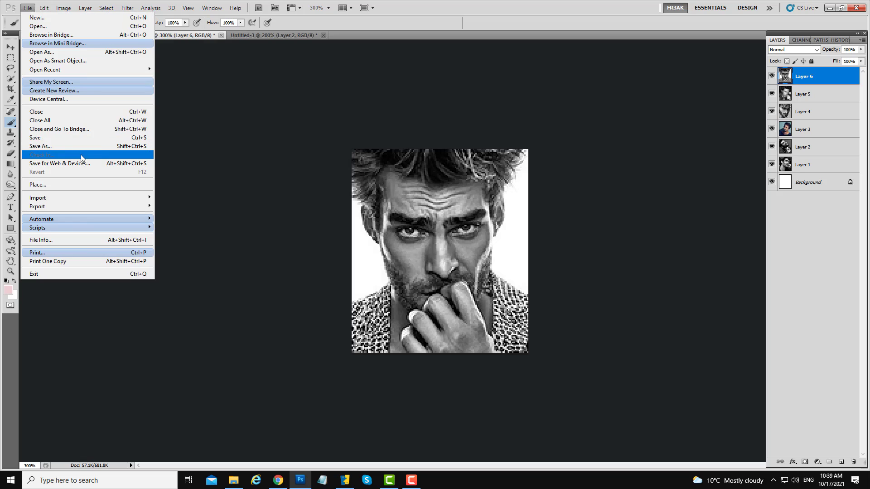
click(45, 147)
click(254, 249)
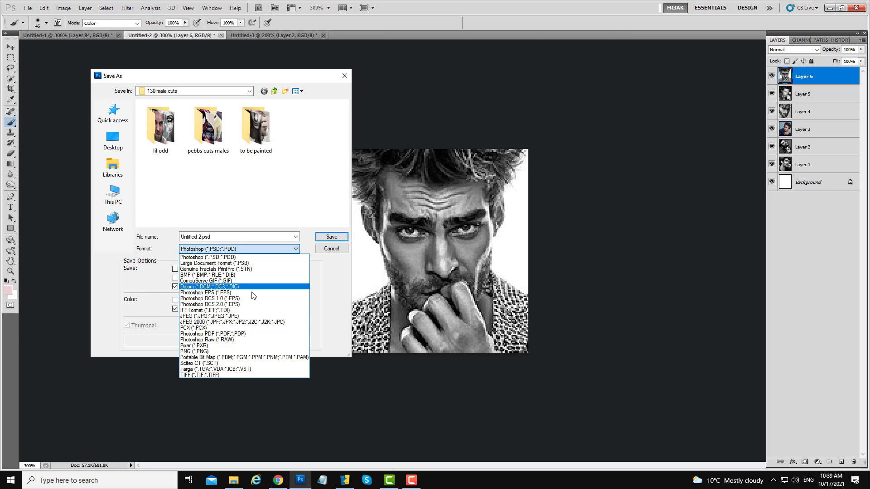
click(228, 281)
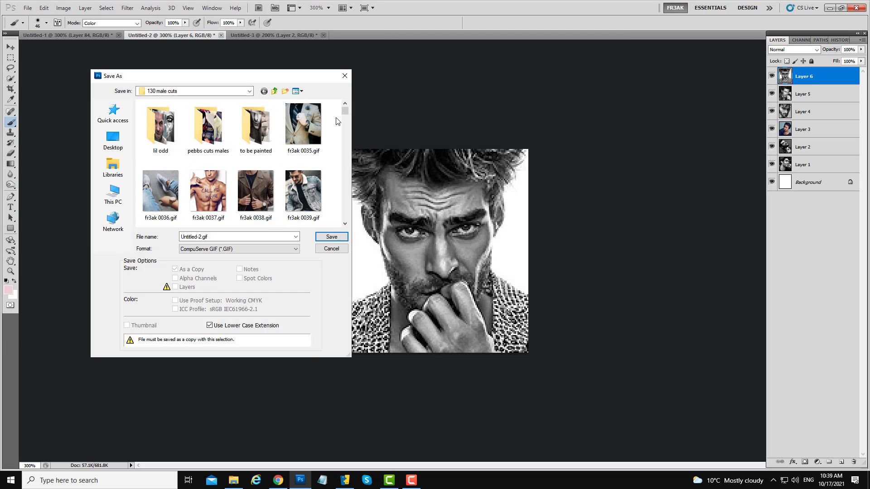
drag(344, 109, 347, 233)
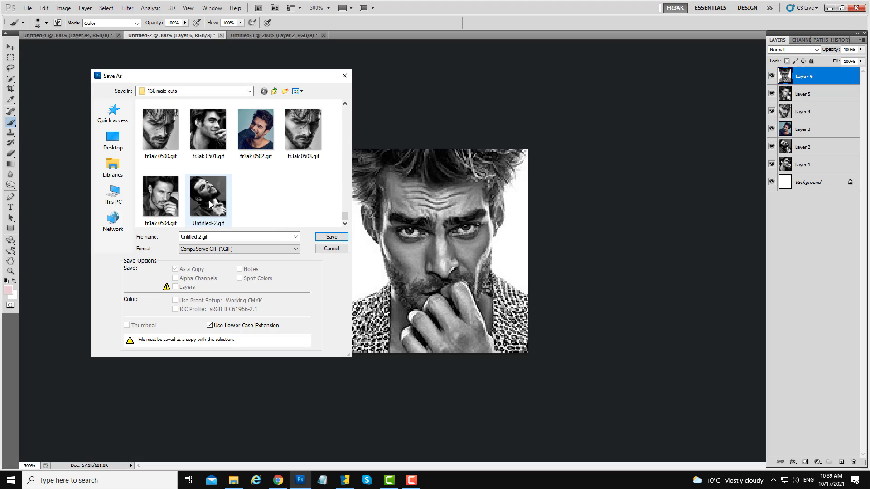
click(167, 202)
click(201, 239)
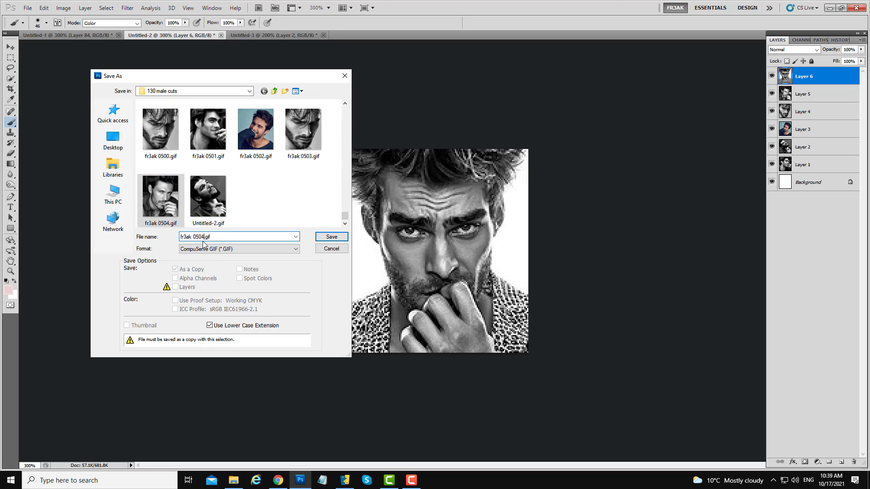
key(BackSpace)
text(5)
click(331, 237)
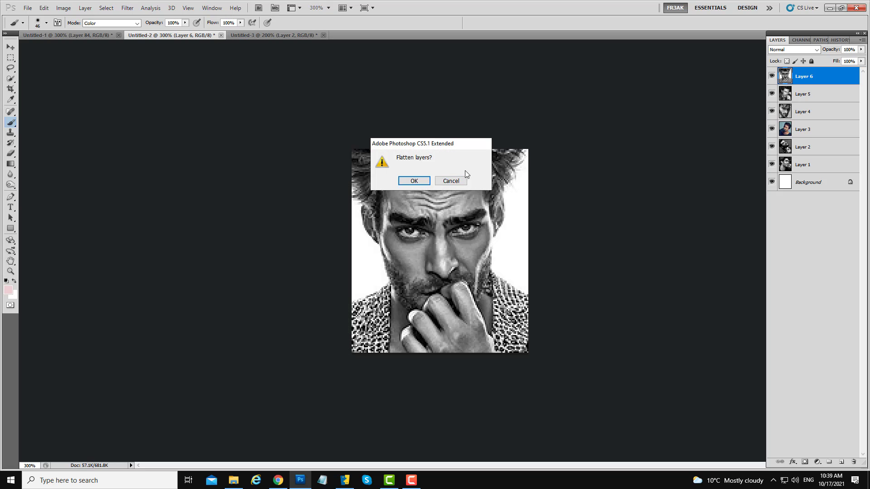
click(414, 181)
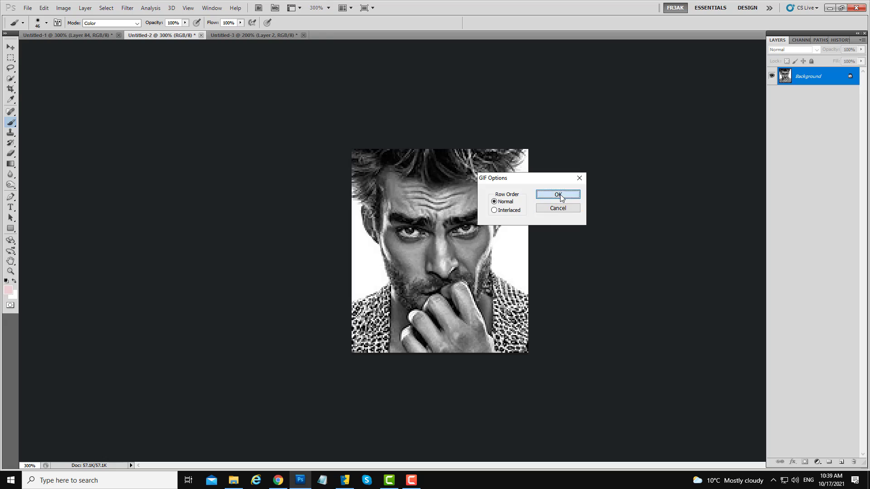
click(556, 194)
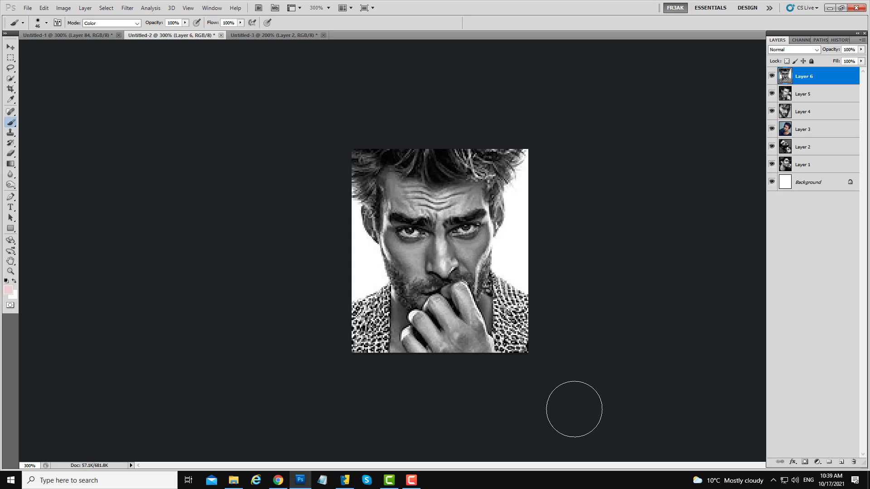
- Look through the Pinterest portraits for another avatar source image and return to Photoshop
click(280, 481)
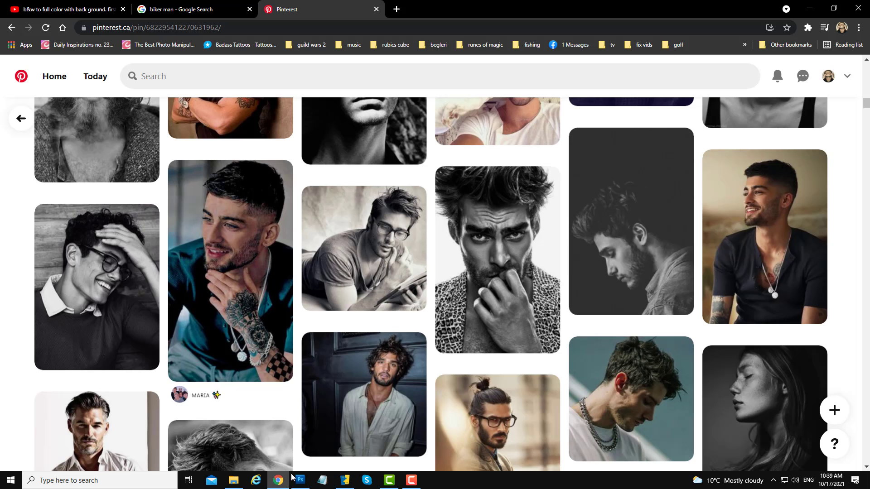
scroll(543, 338, down, 2)
scroll(543, 338, down, 5)
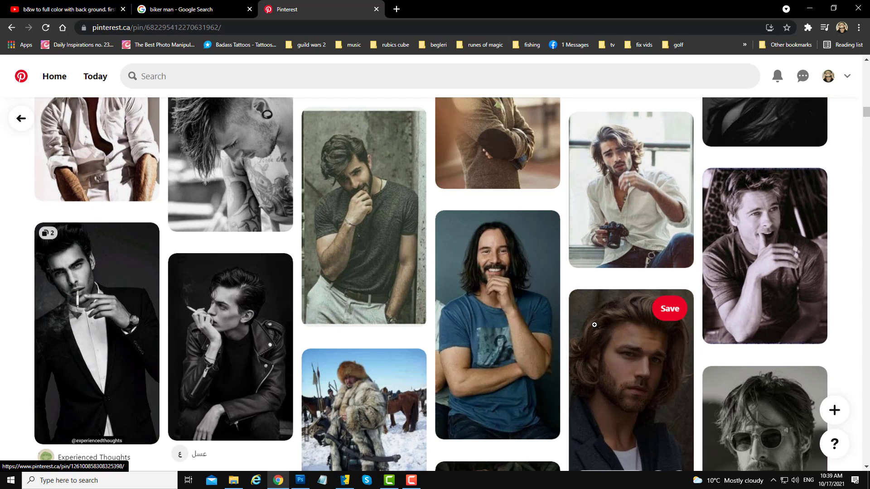
scroll(560, 386, down, 1)
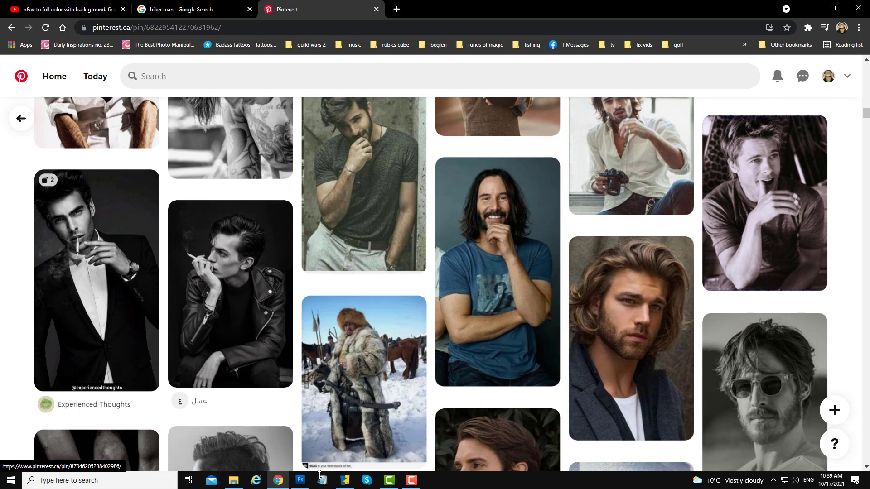
click(300, 480)
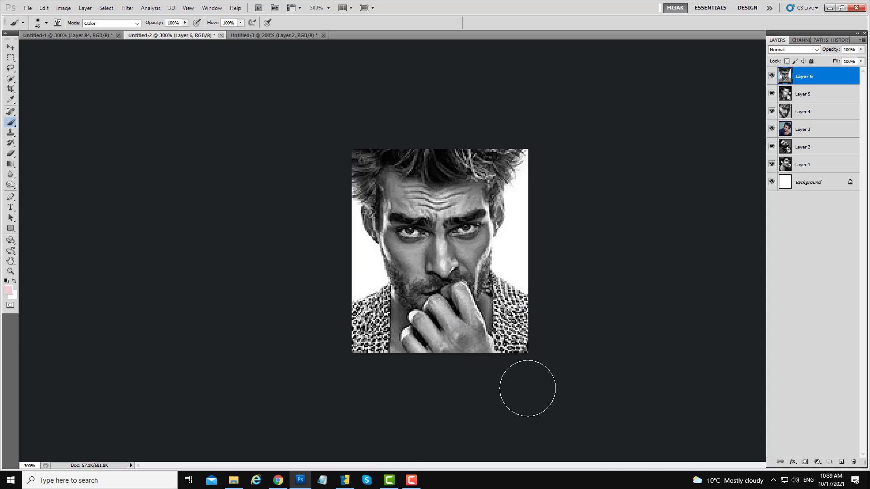